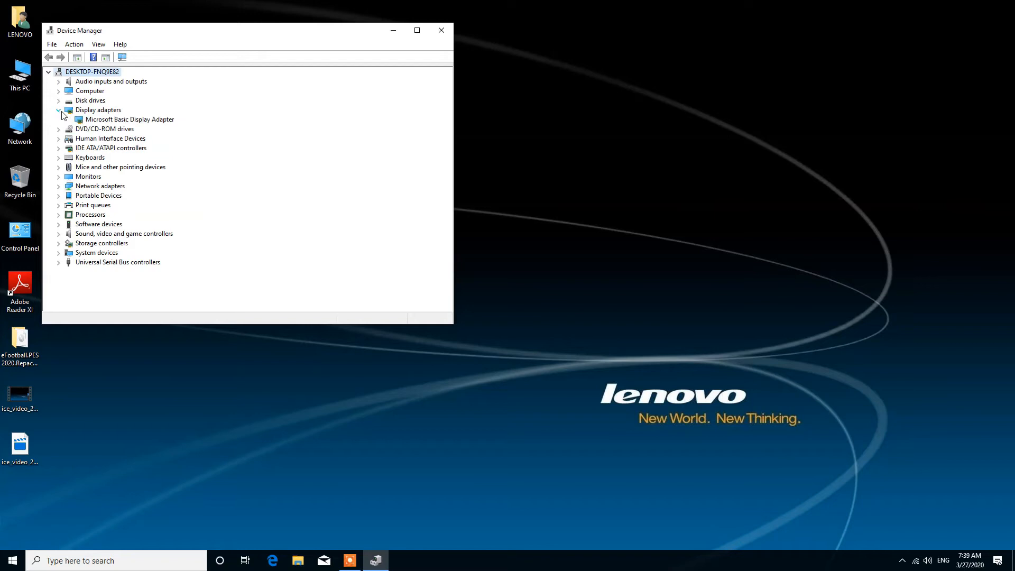
Step: Update the Microsoft Basic Display Adapter driver by searching automatically for updated driver software, and close the wizard
click(135, 121)
right_click(135, 121)
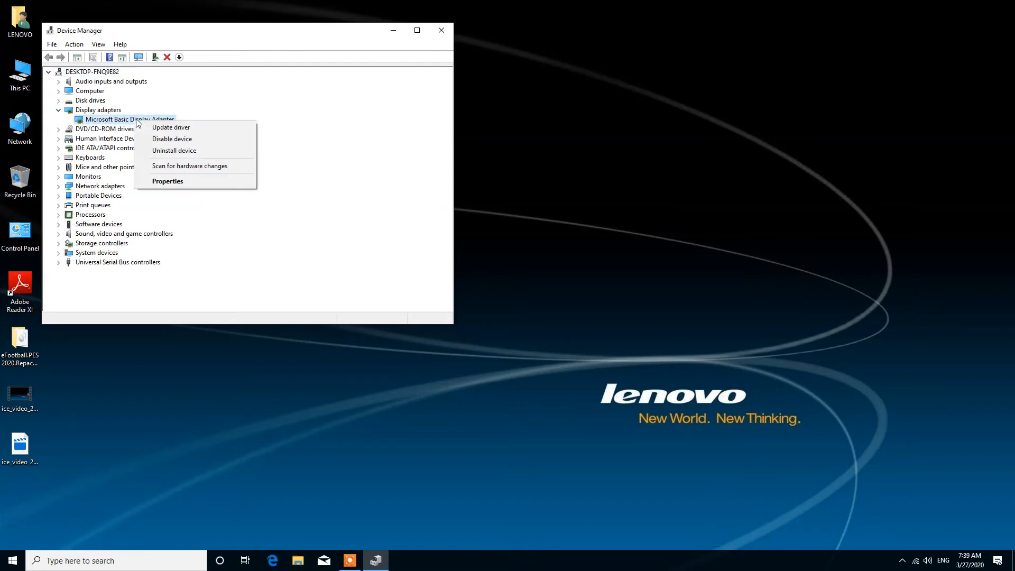
click(160, 127)
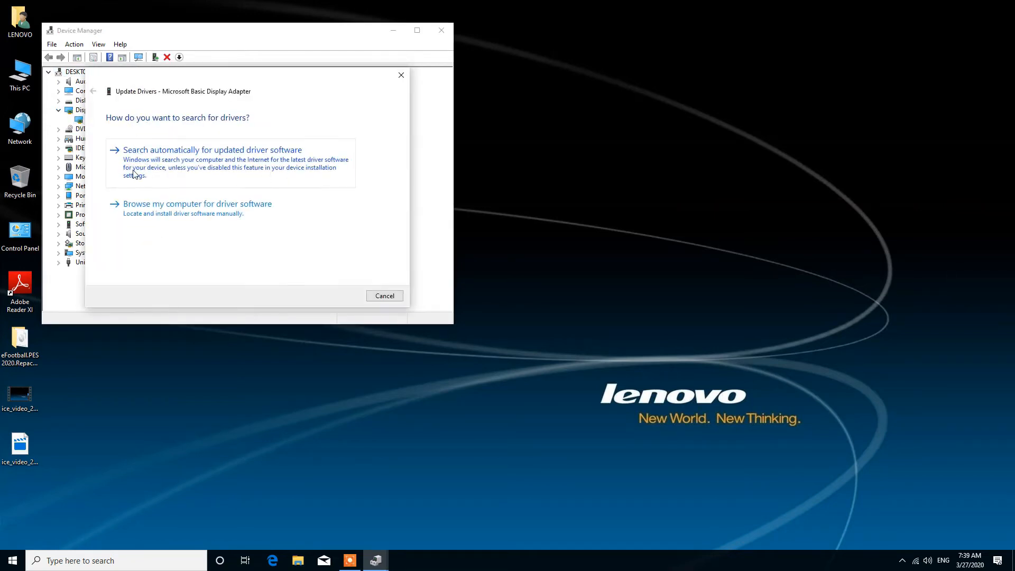
click(221, 167)
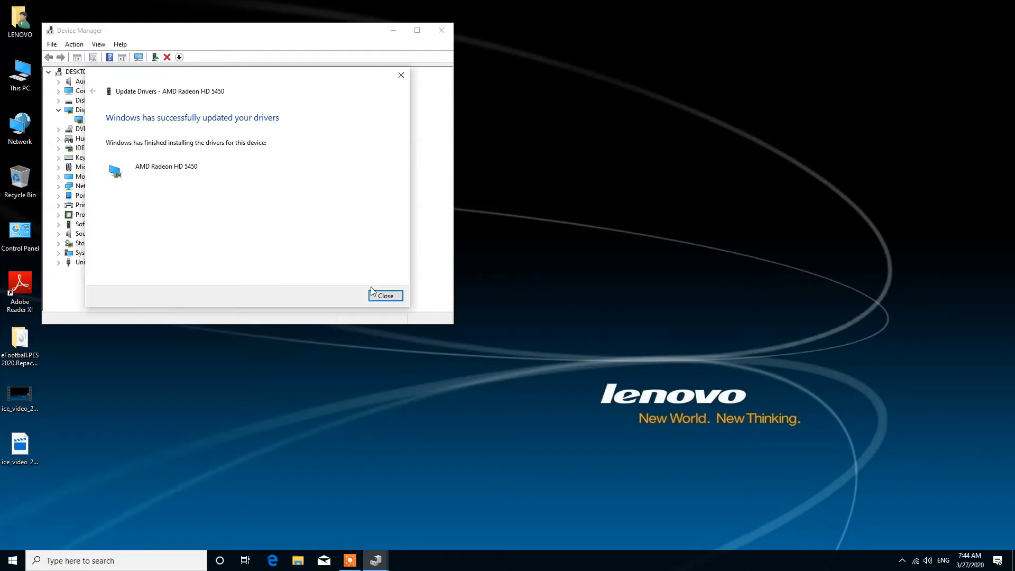
click(399, 299)
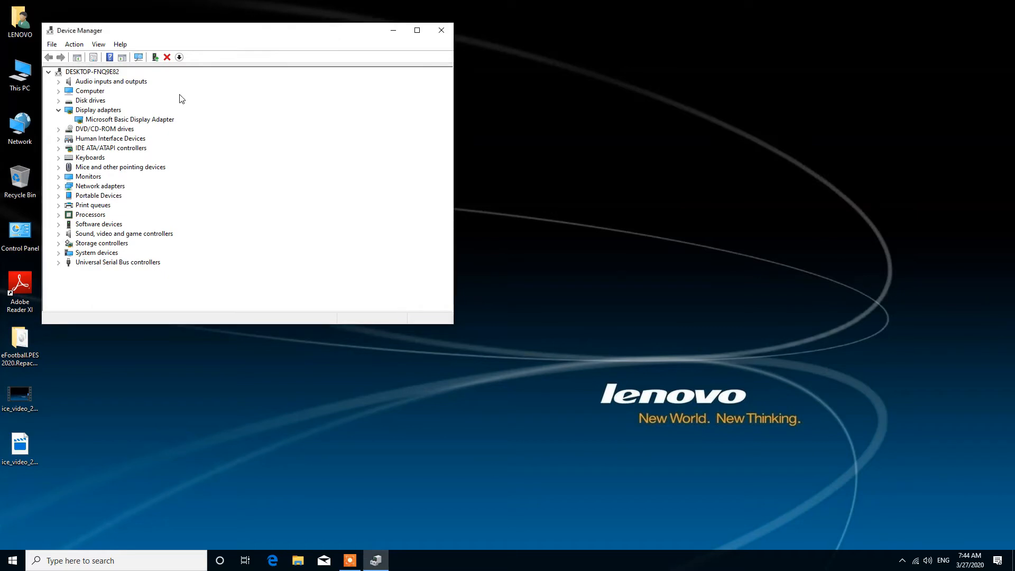
Step: Start a driver update for the first device under Sound, video and game controllers
click(59, 233)
right_click(127, 244)
click(201, 250)
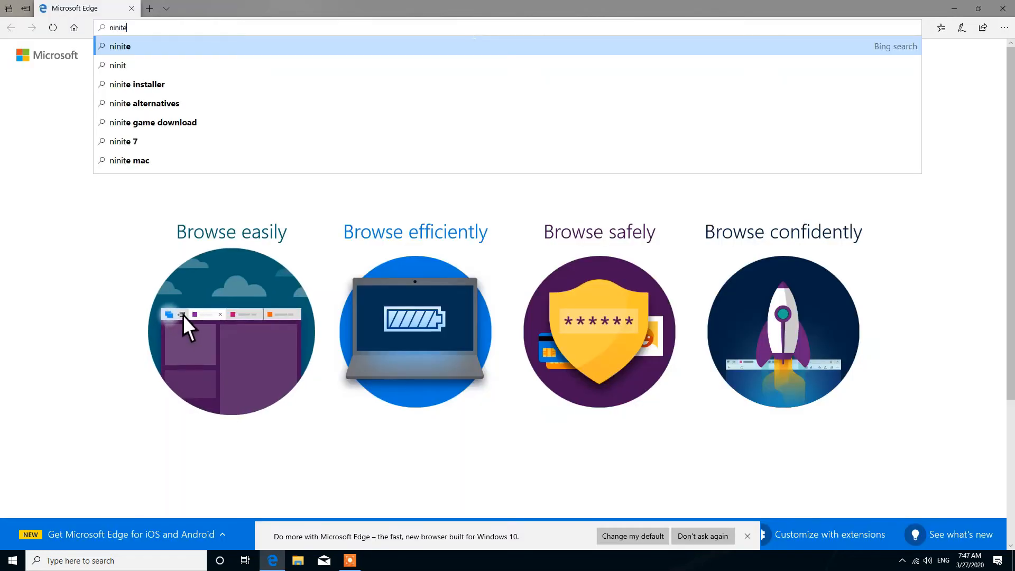
Step: Search the web for ninite in Microsoft Edge and open the official Ninite site
key(Down)
key(Up)
key(Return)
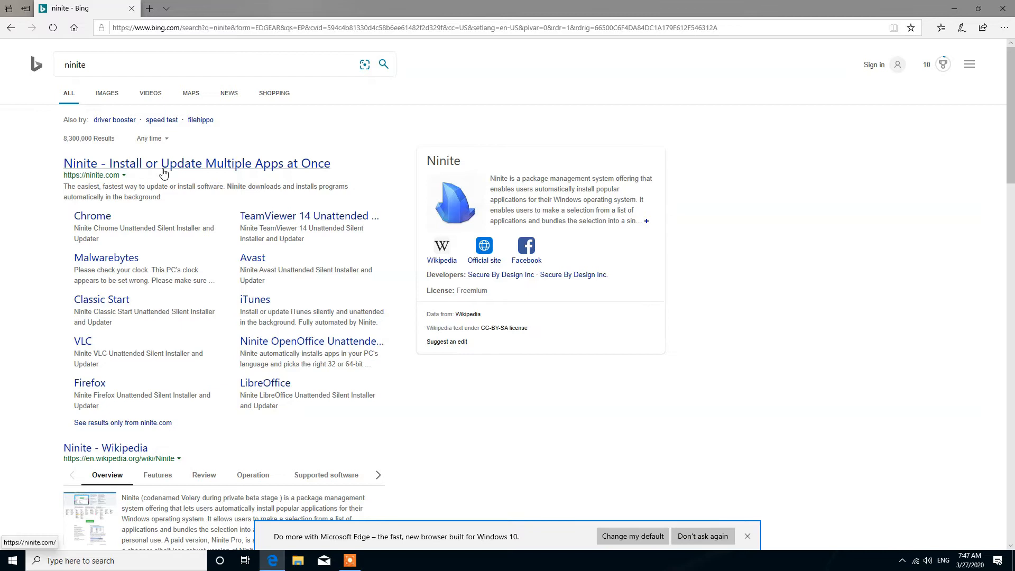
click(187, 163)
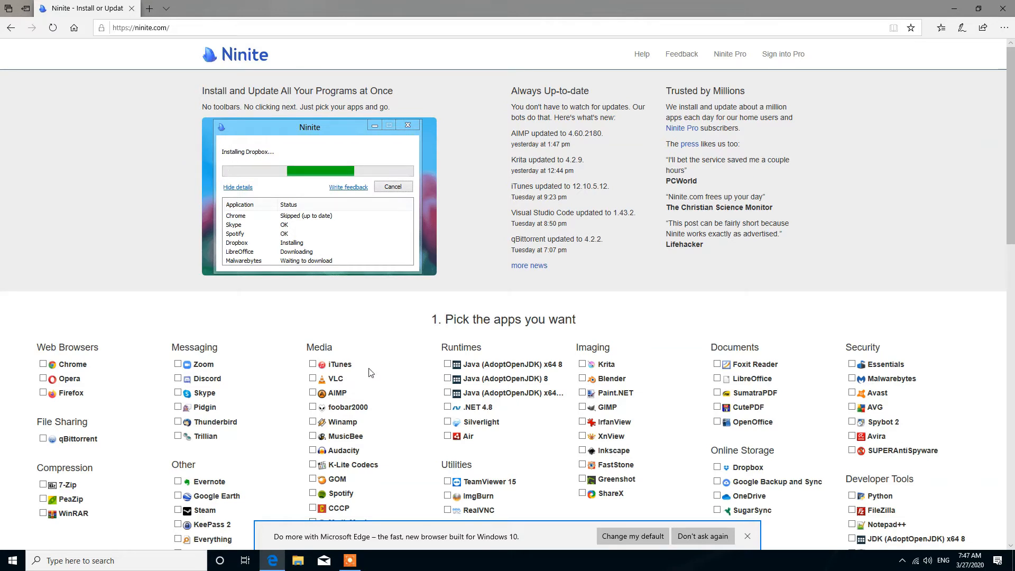
Step: Select Chrome, WinRAR, VLC, K-Lite Codecs and Avira as the apps for the Ninite installer
scroll(69, 421, down, 4)
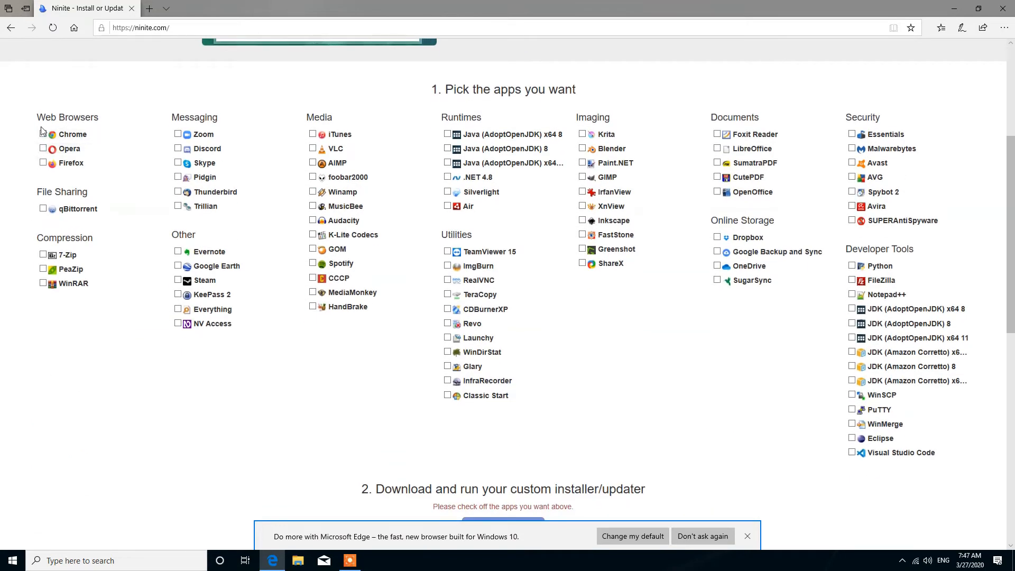
click(43, 135)
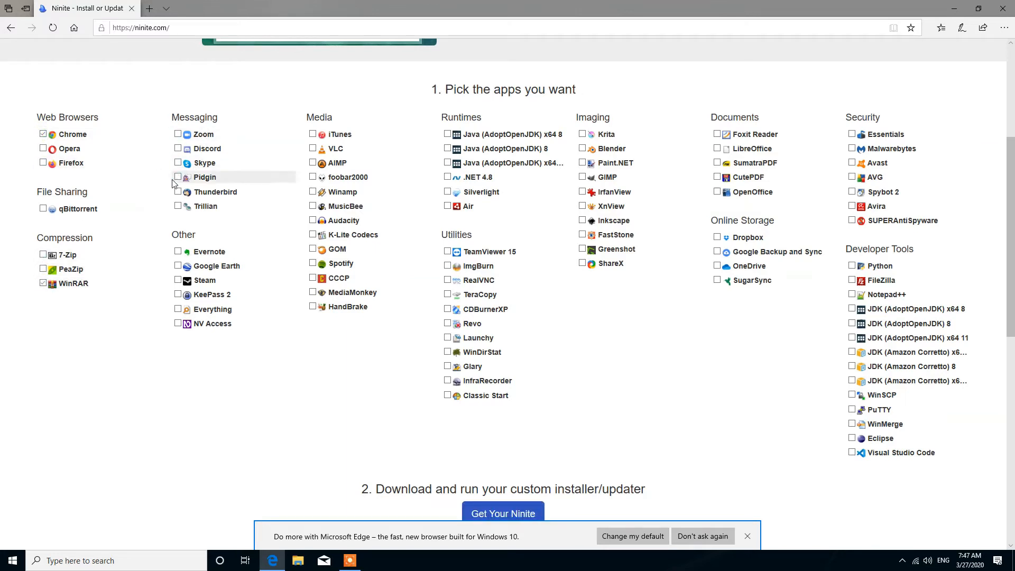
click(312, 150)
click(313, 234)
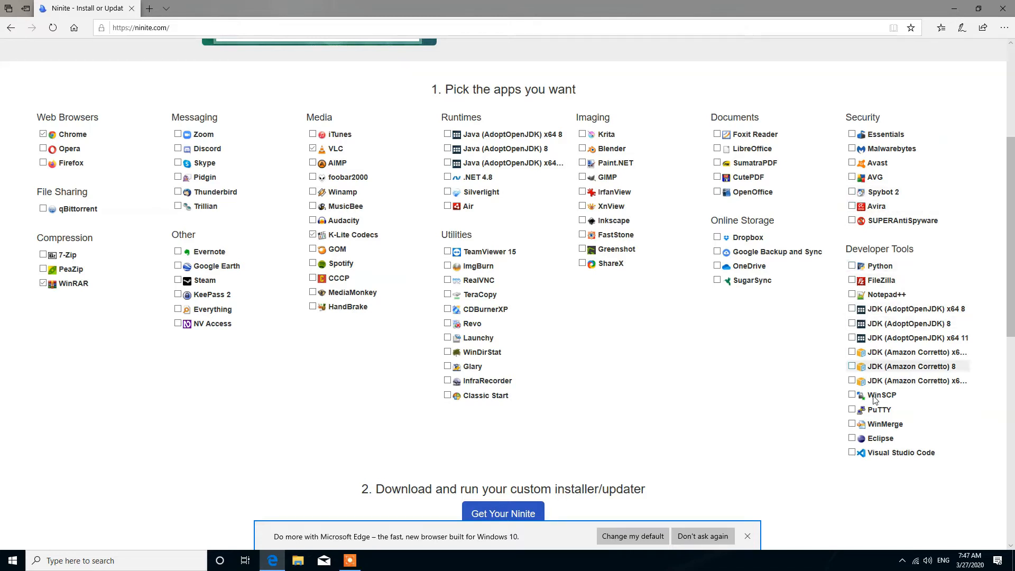
scroll(878, 296, down, 3)
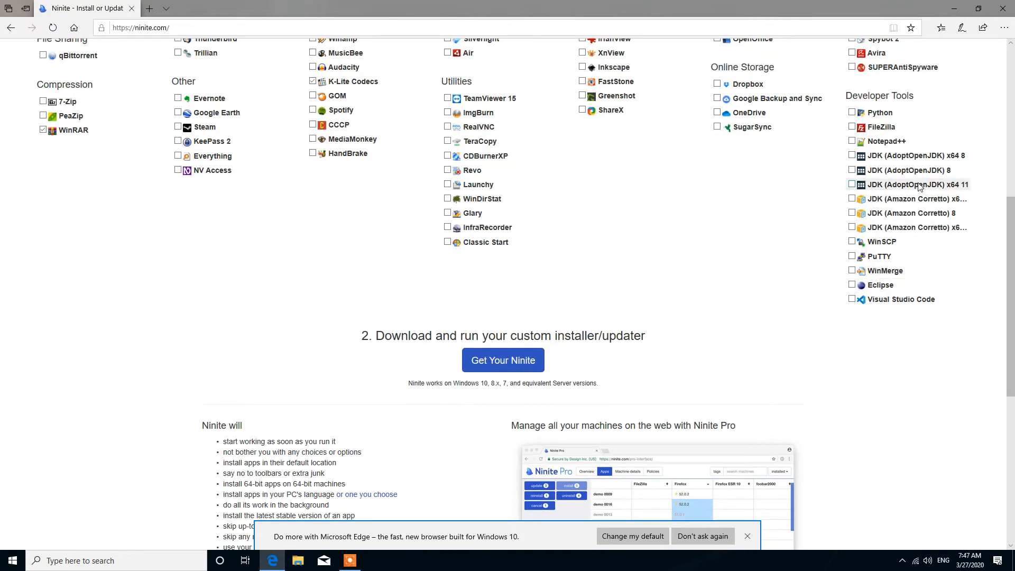
scroll(859, 58, up, 2)
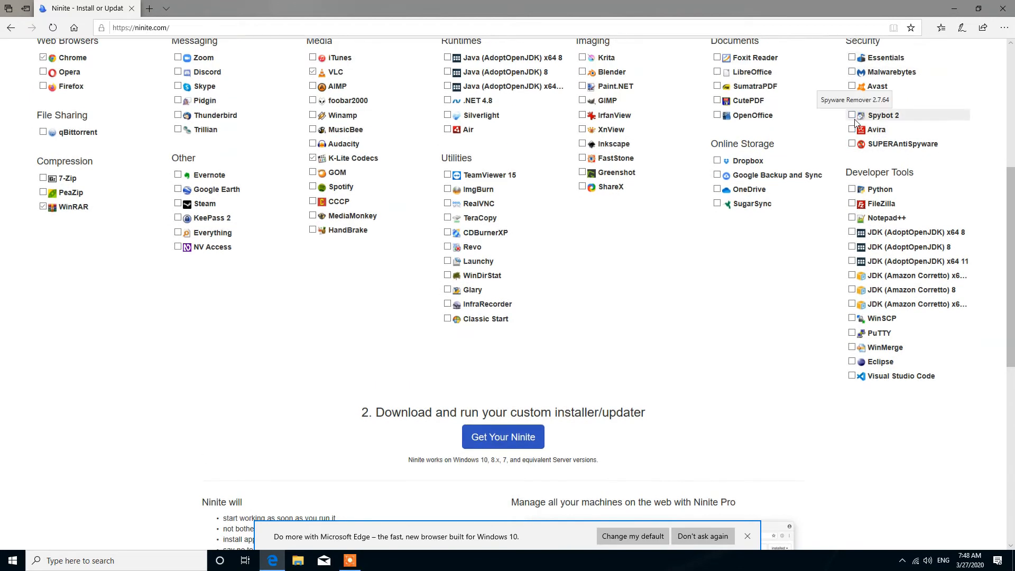
click(852, 129)
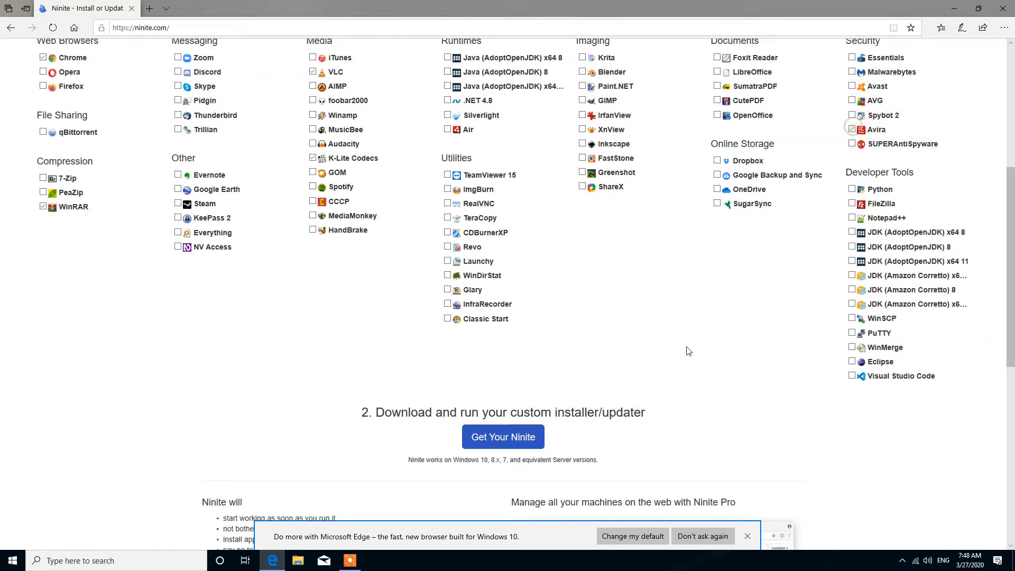
Step: Get the custom Ninite installer and save it to the Desktop under its suggested file name
click(511, 431)
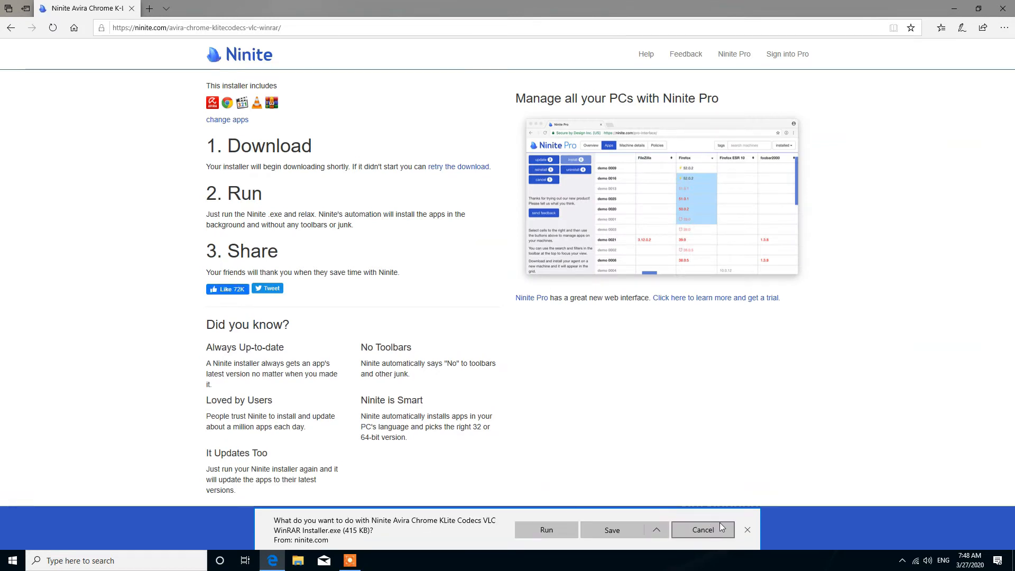
click(655, 531)
click(605, 515)
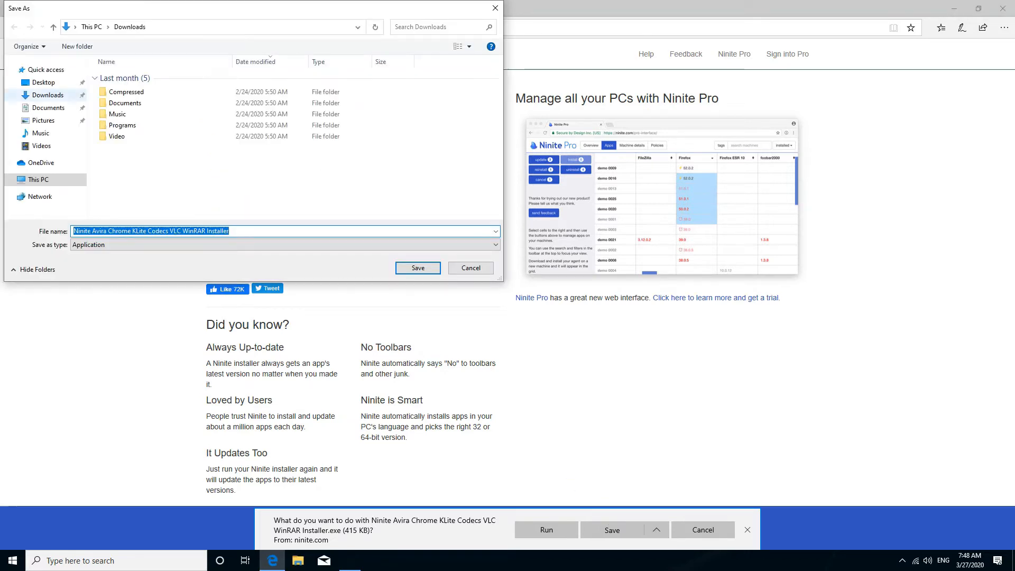
click(32, 82)
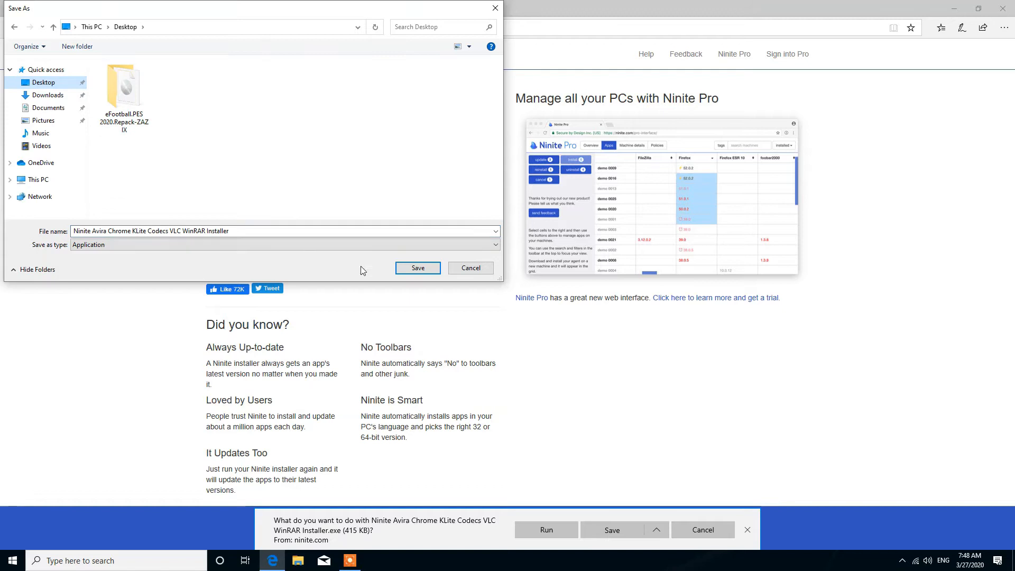
click(410, 273)
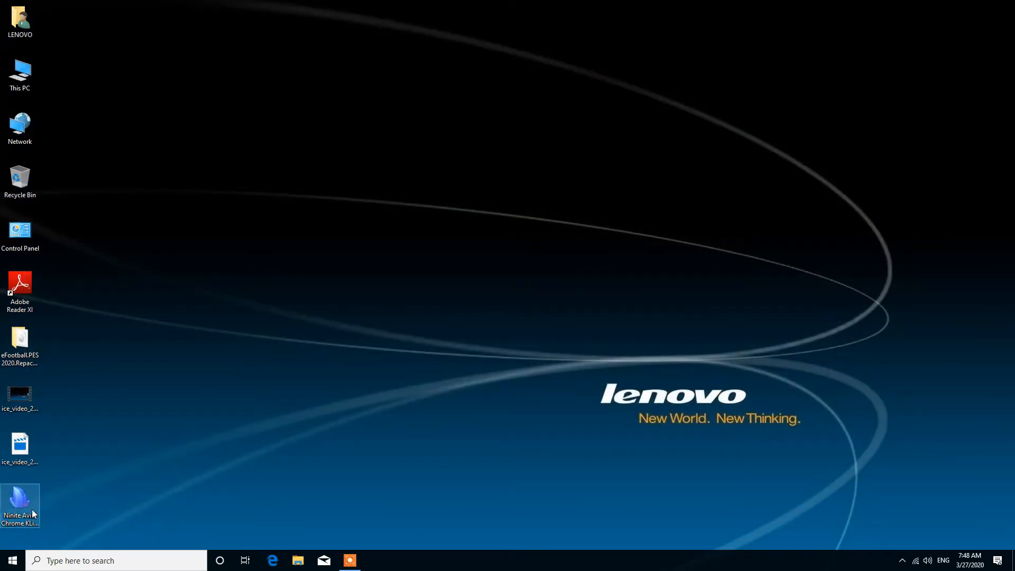
Step: Run the Ninite installer from the desktop and check the per-application installation details
double_click(32, 500)
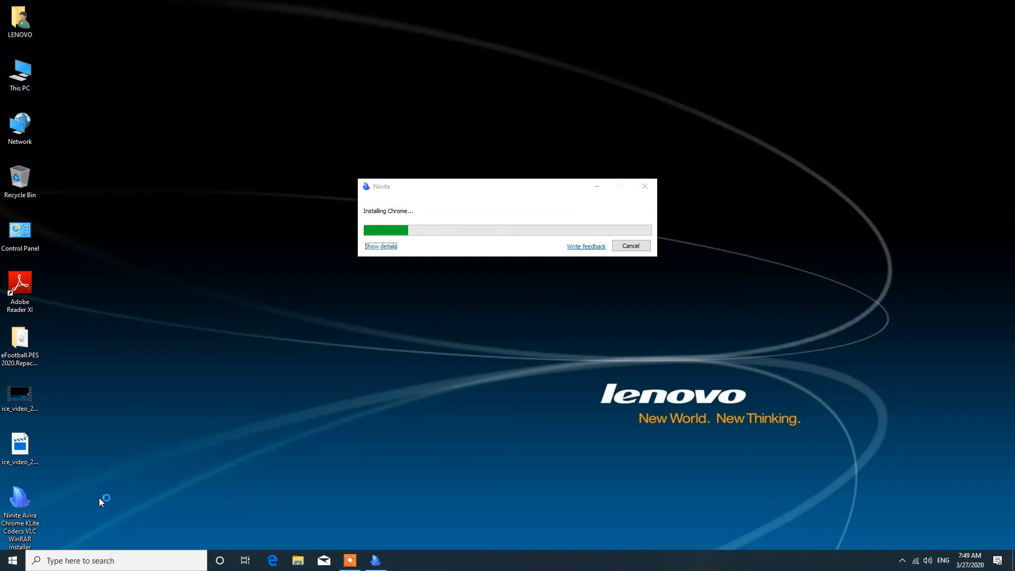
click(385, 247)
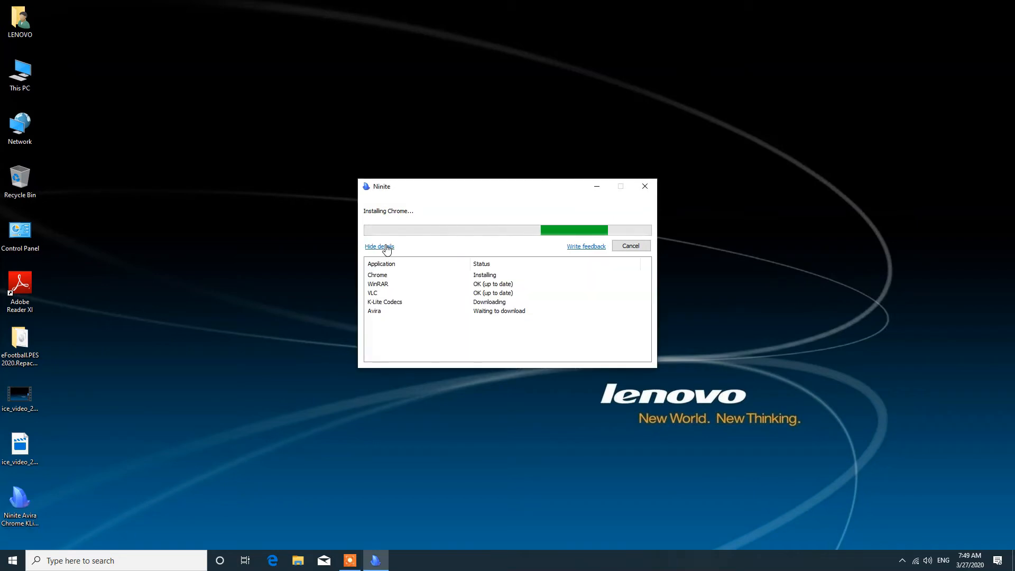
click(386, 248)
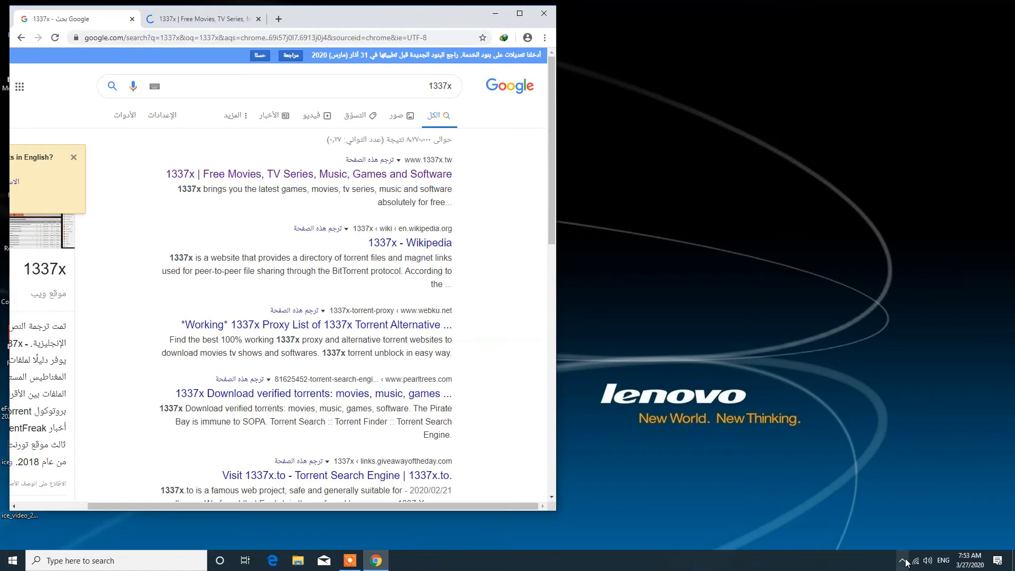
Step: Open Windows Security's virus and threat protection settings through its notification settings, toggle the first protection setting, and close the window
click(903, 561)
click(914, 517)
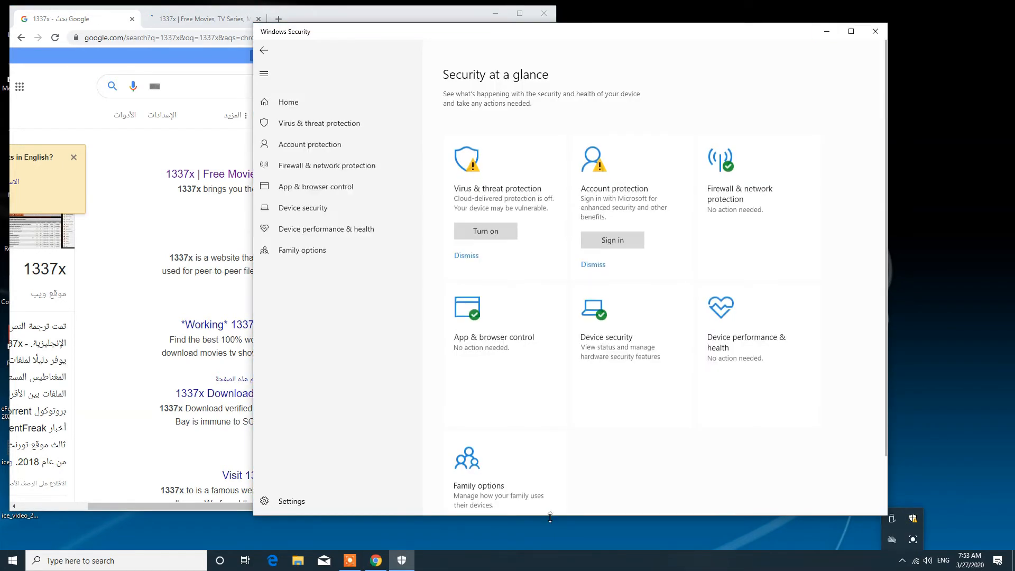
click(269, 506)
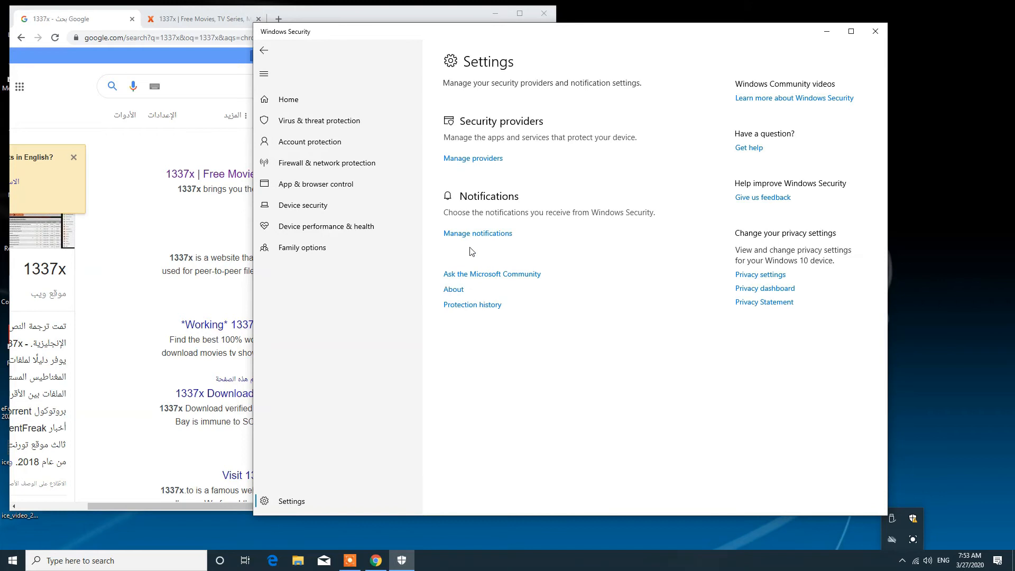
click(480, 233)
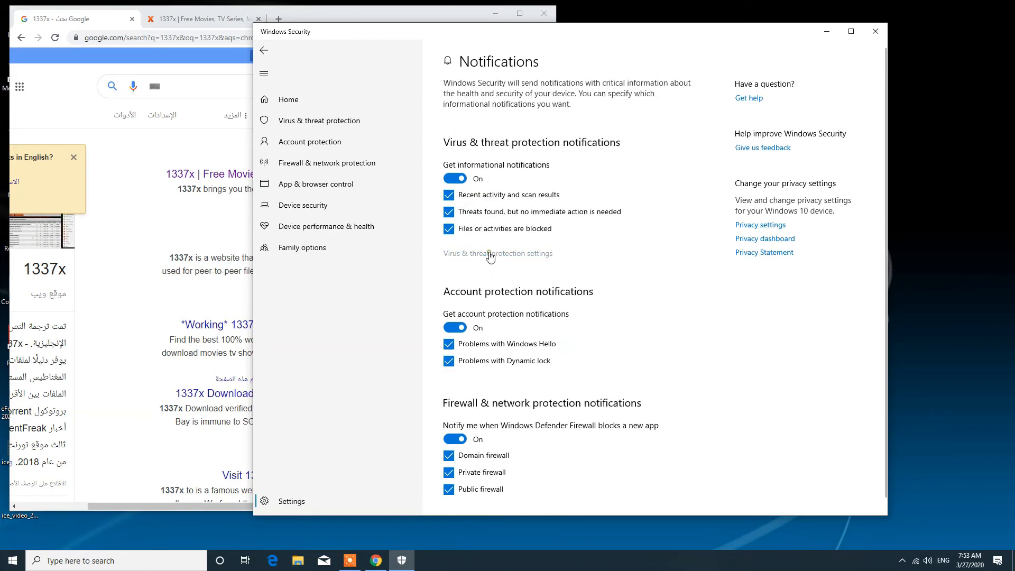
click(490, 254)
click(453, 191)
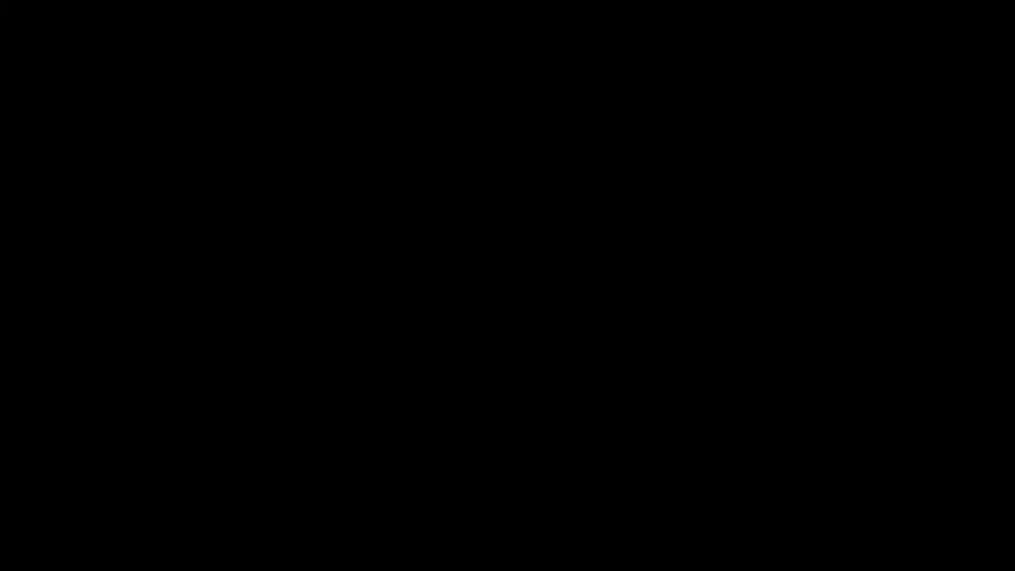
click(868, 38)
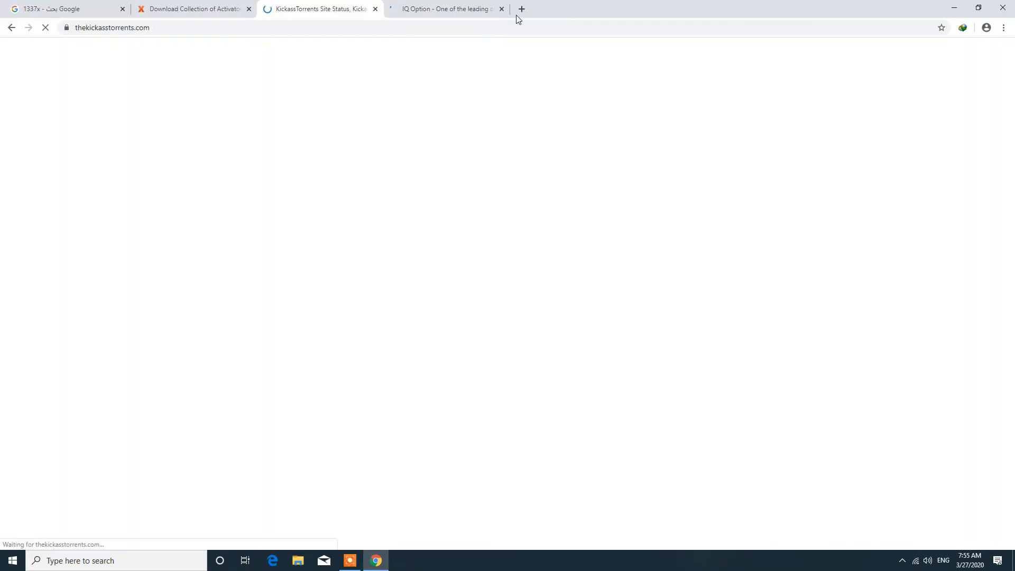
Step: Search Google for "utorrent download" in the IQ Option tab and open the official uTorrent download page
click(452, 13)
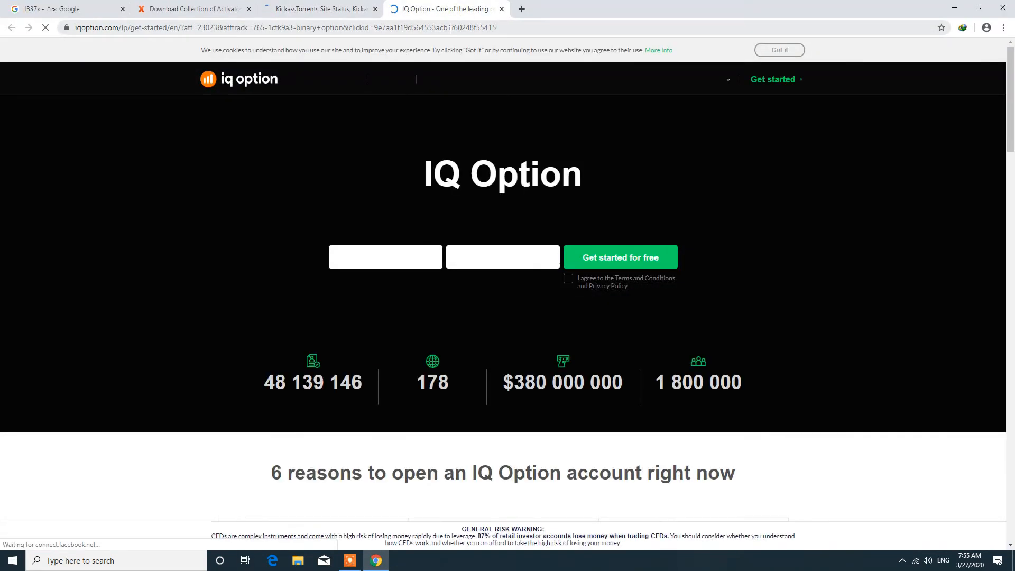
click(458, 28)
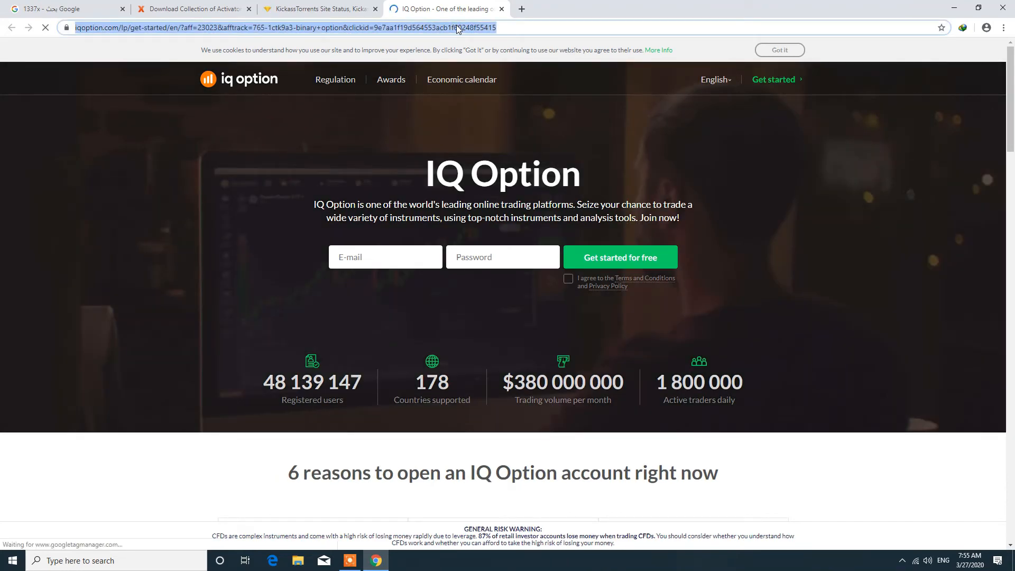
text(utorrent)
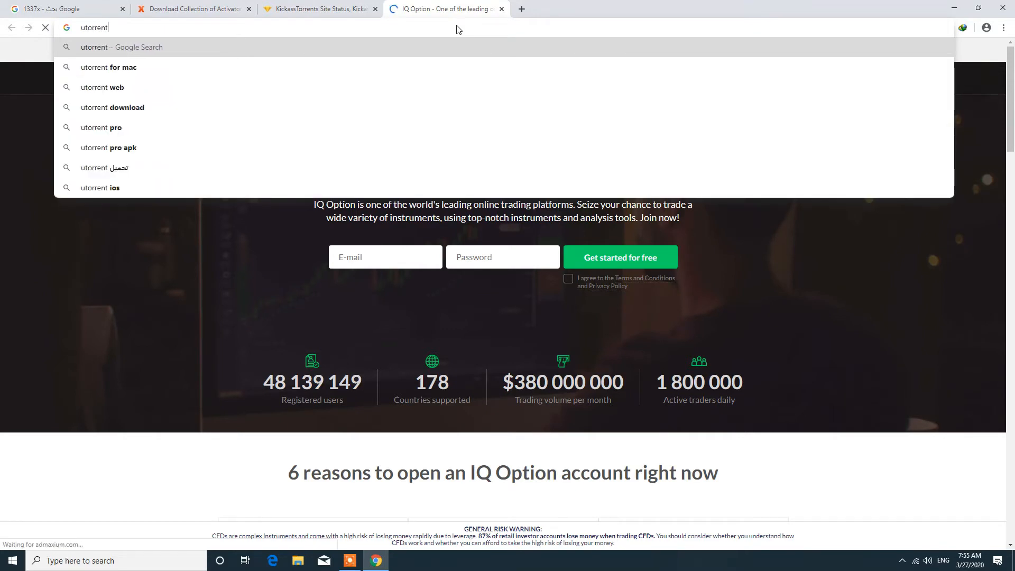
click(134, 112)
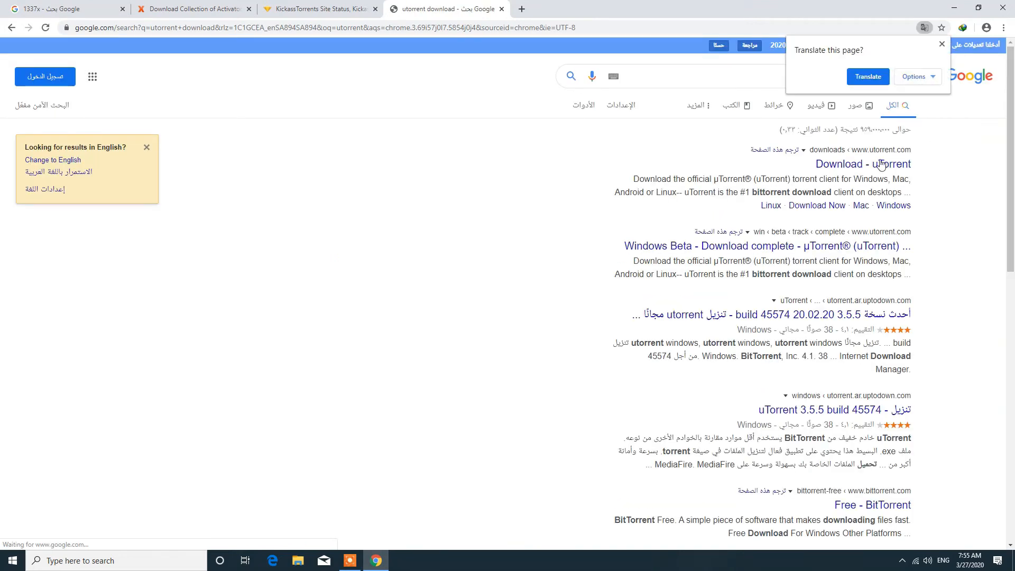
click(880, 164)
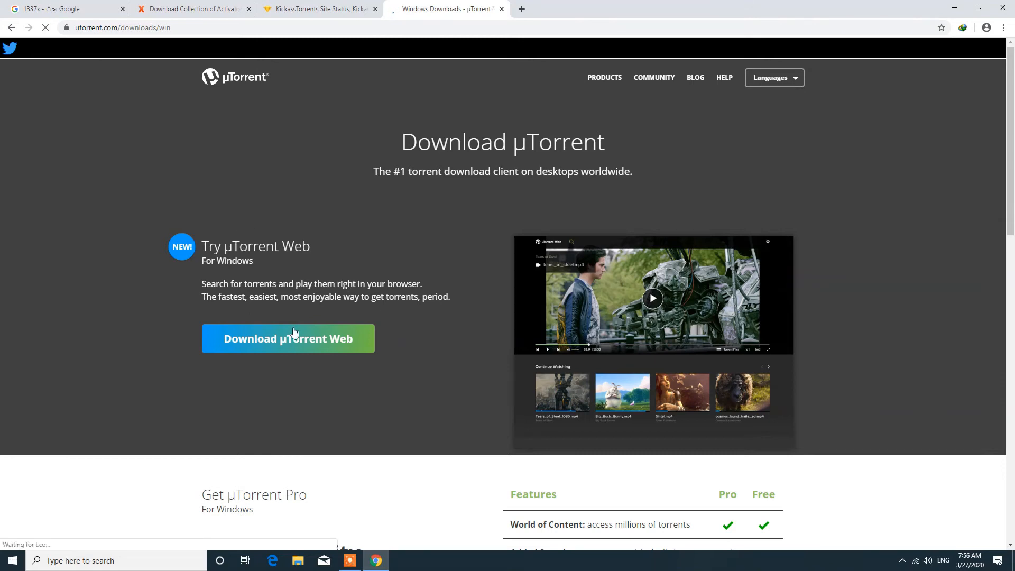
Step: Download µTorrent Stable (3.5.5 build 45449) for Windows, saving µTorrent.exe to the Downloads\Programs folder
scroll(383, 295, down, 2)
scroll(383, 299, down, 3)
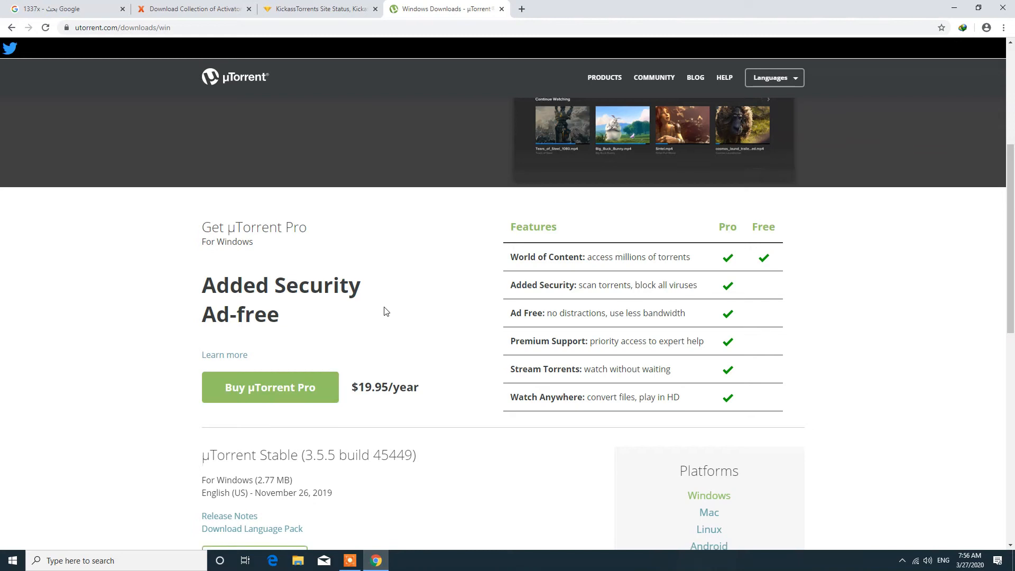
scroll(385, 309, down, 1)
scroll(554, 406, down, 2)
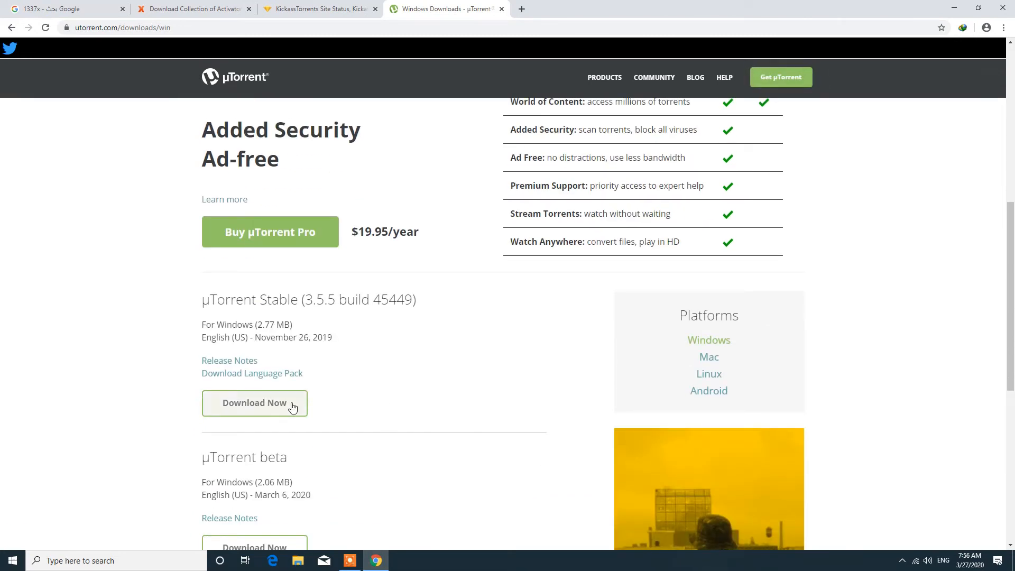
click(262, 408)
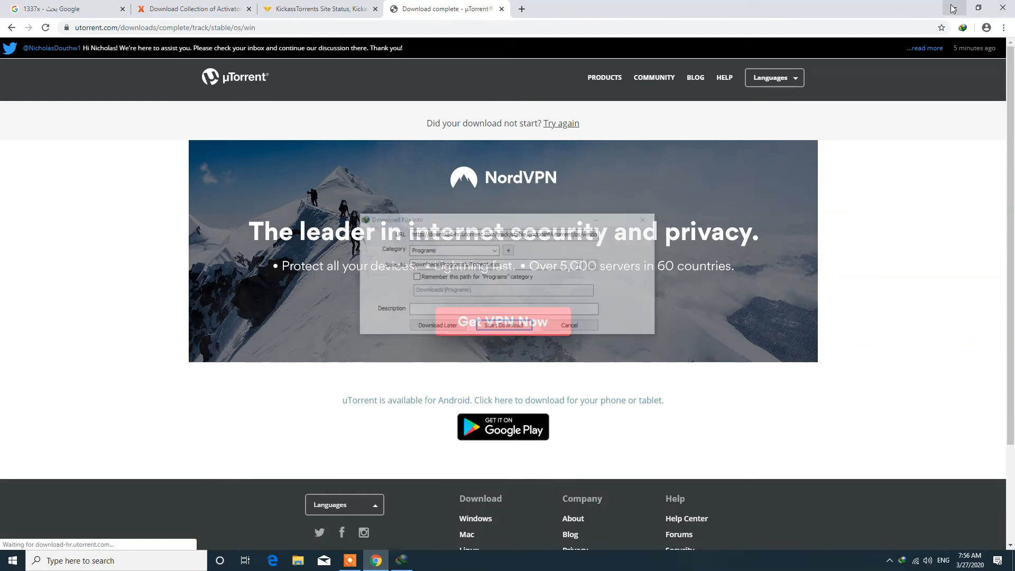
click(506, 386)
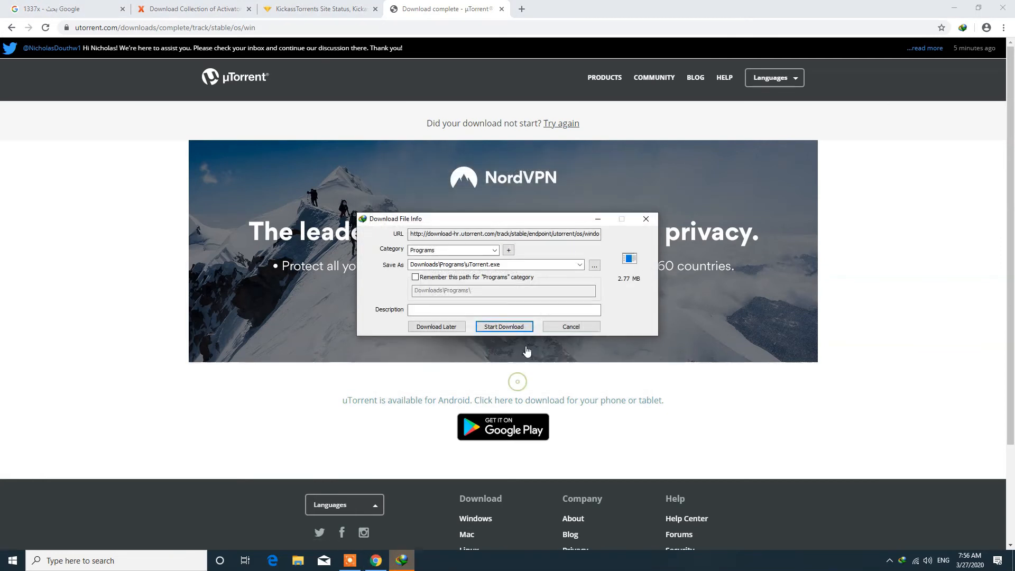
click(526, 323)
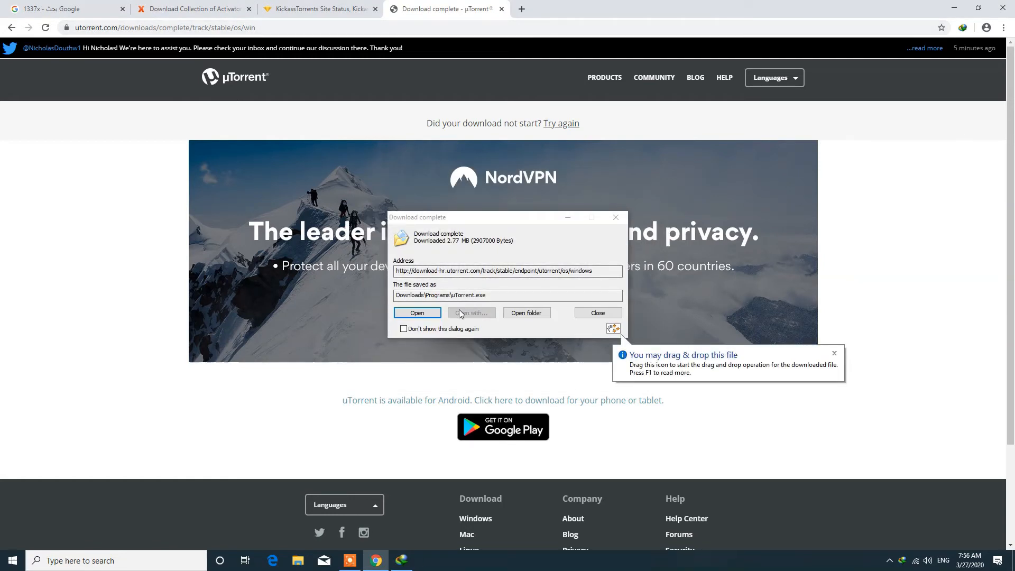
Step: Run the downloaded µTorrent.exe installer, minimize the browser window and refresh the desktop
click(433, 318)
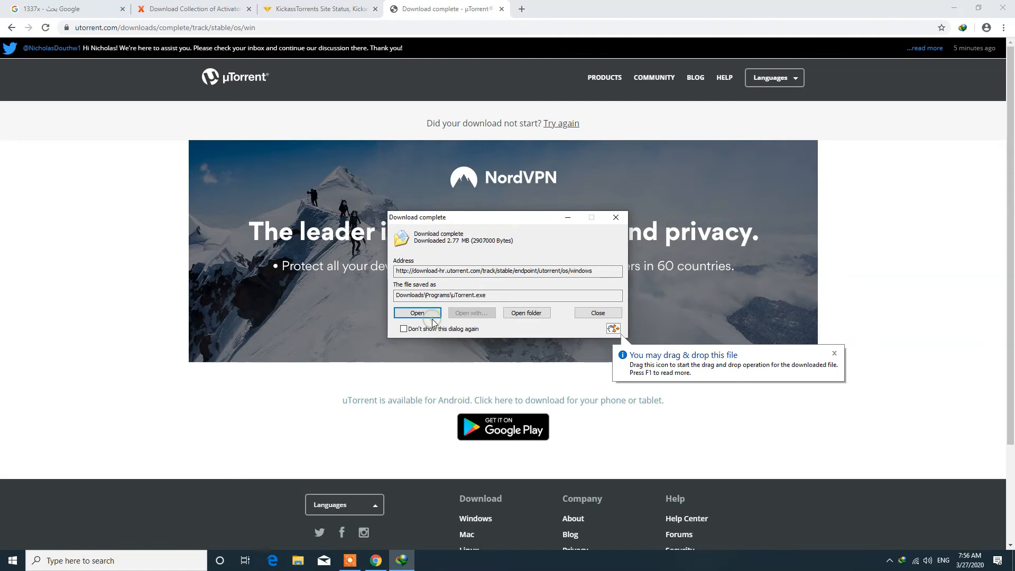
click(428, 315)
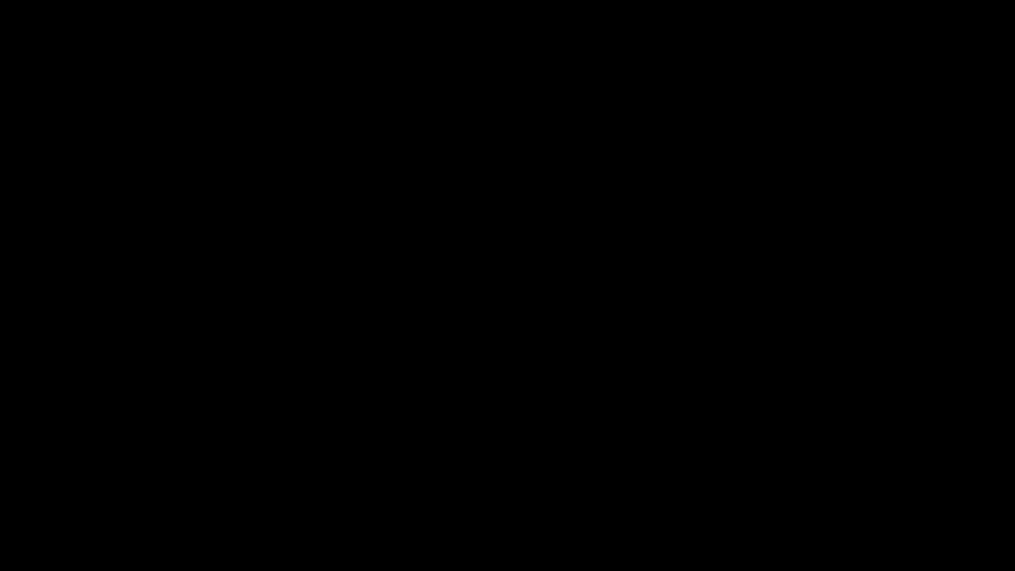
click(449, 354)
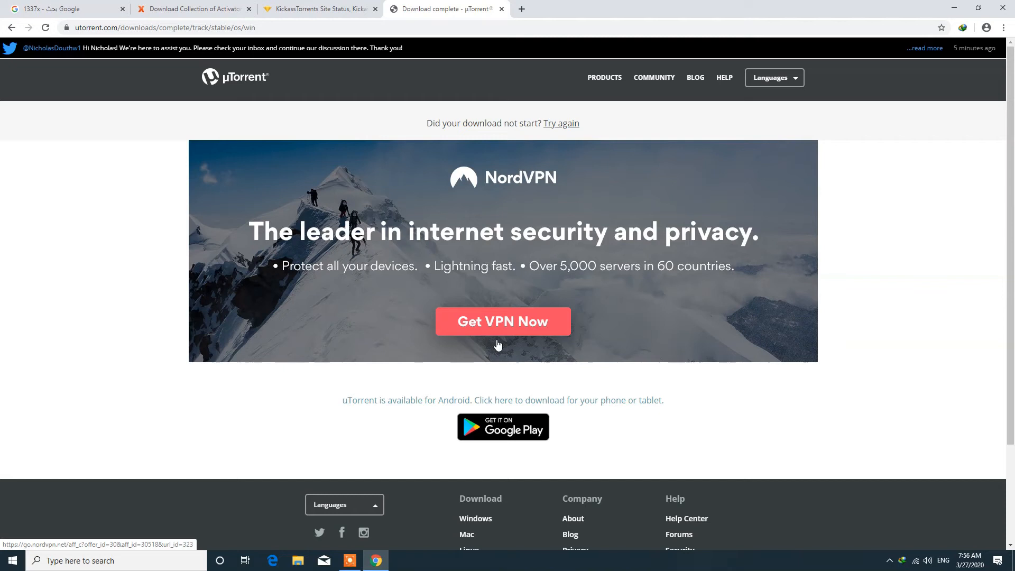
click(955, 9)
right_click(370, 231)
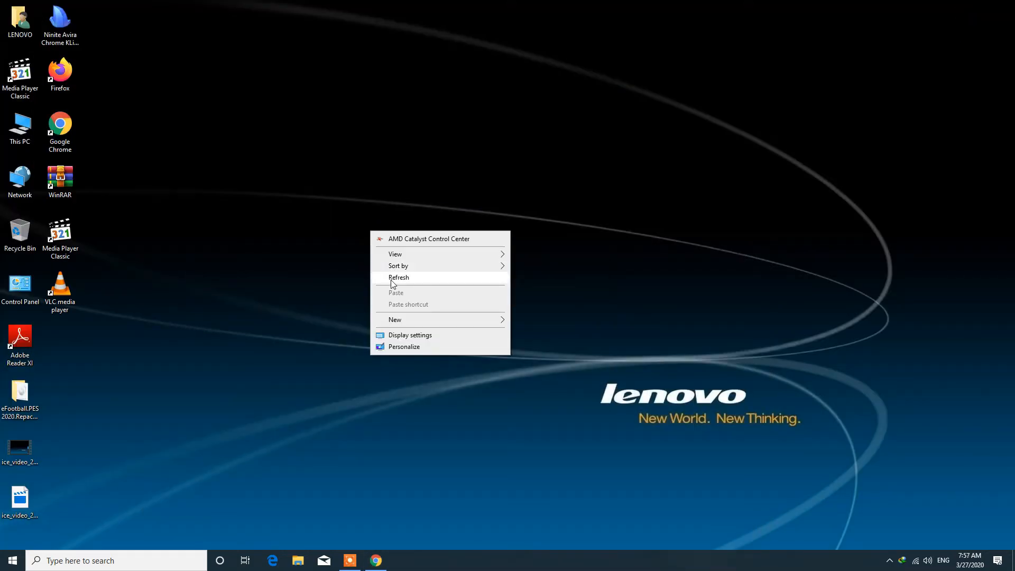
click(392, 277)
Step: Advance through the µTorrent Install Wizard's opening pages and decline the Avast Free Antivirus and Adaware Web Companion offers
right_click(216, 215)
click(650, 391)
click(656, 392)
click(640, 401)
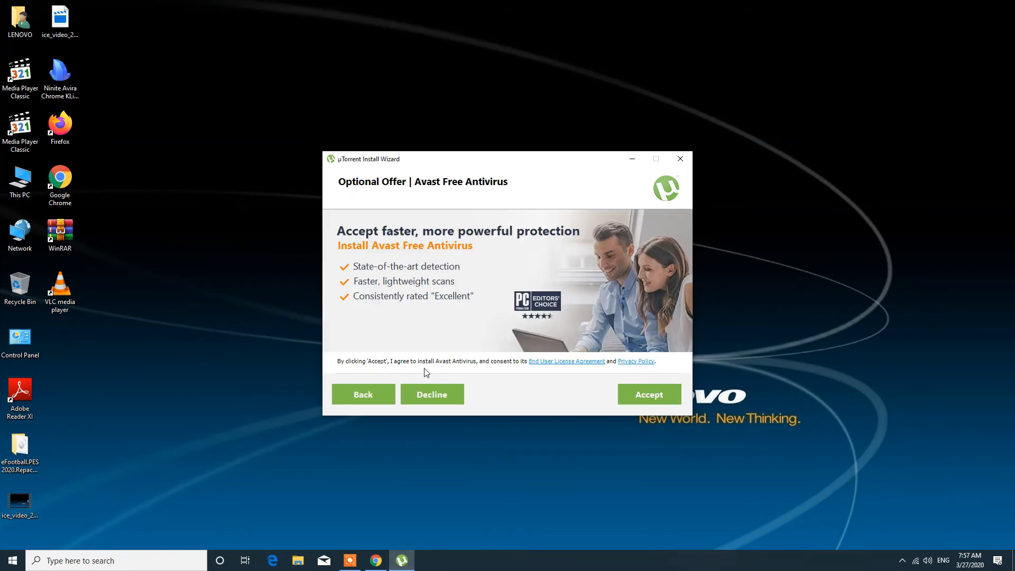
click(429, 396)
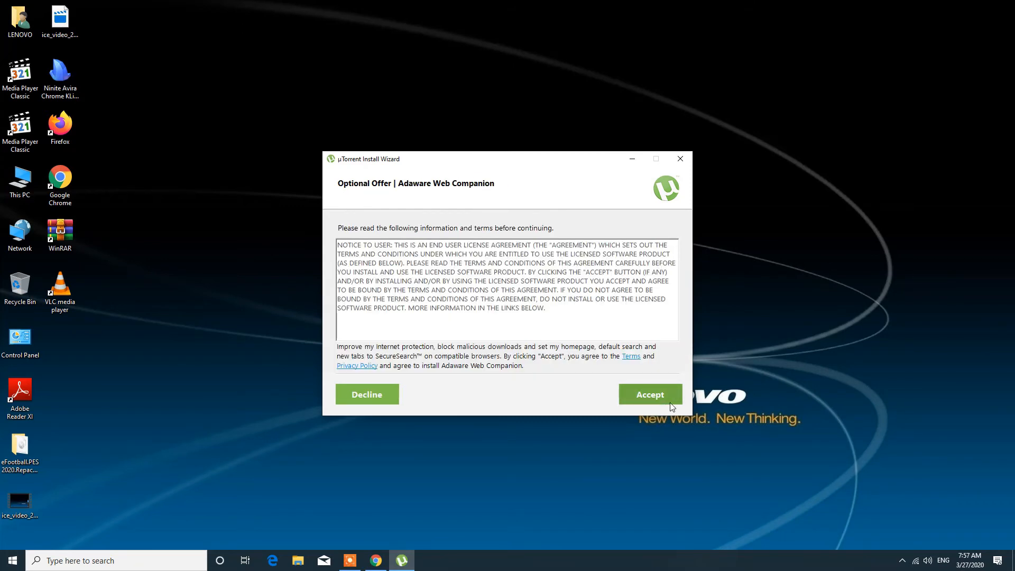
click(370, 398)
Step: Set the µTorrent shortcut options without a Quick Launch icon and accept the default firewall, startup and file type configuration
click(386, 244)
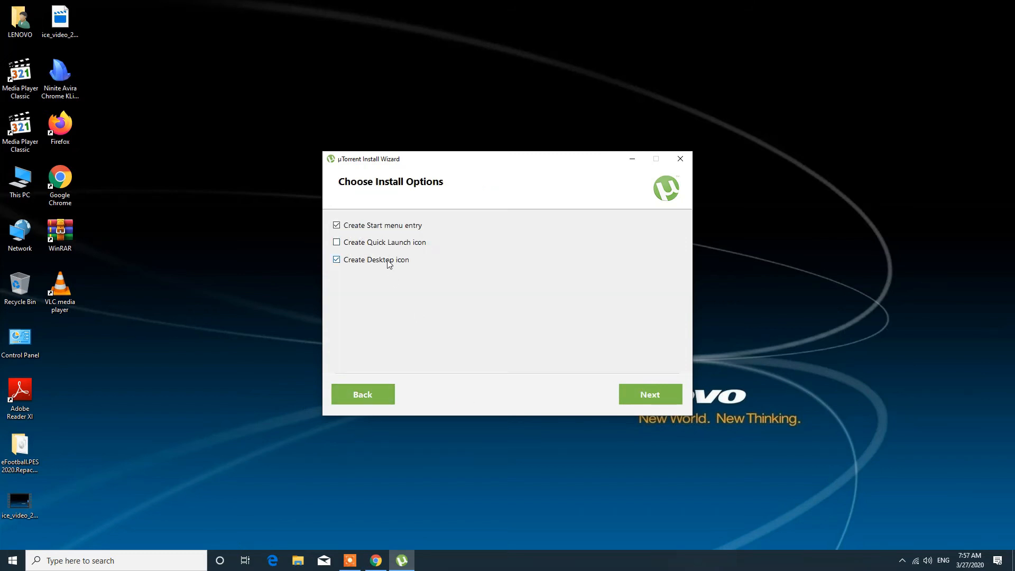
click(391, 225)
click(633, 393)
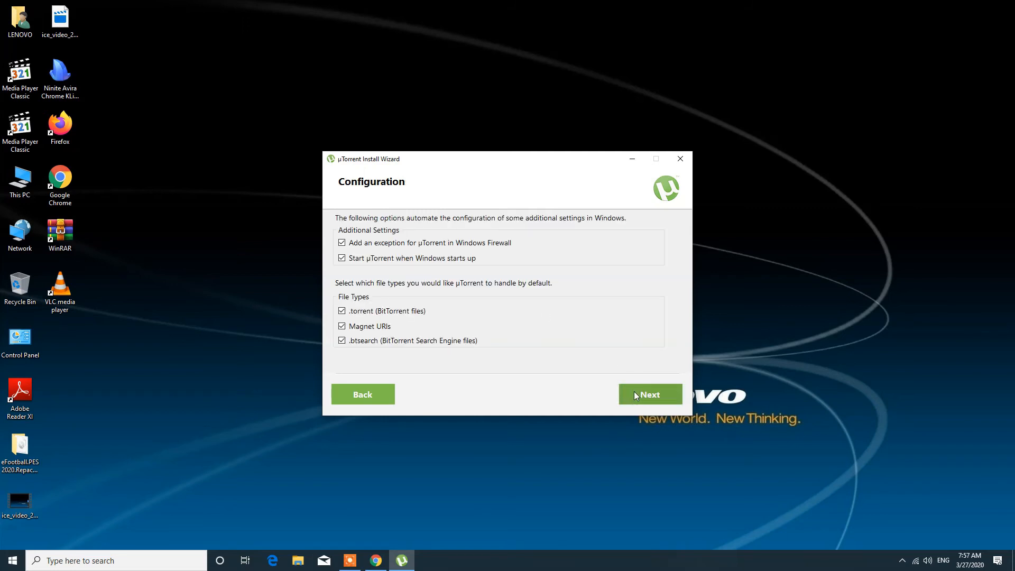
click(634, 395)
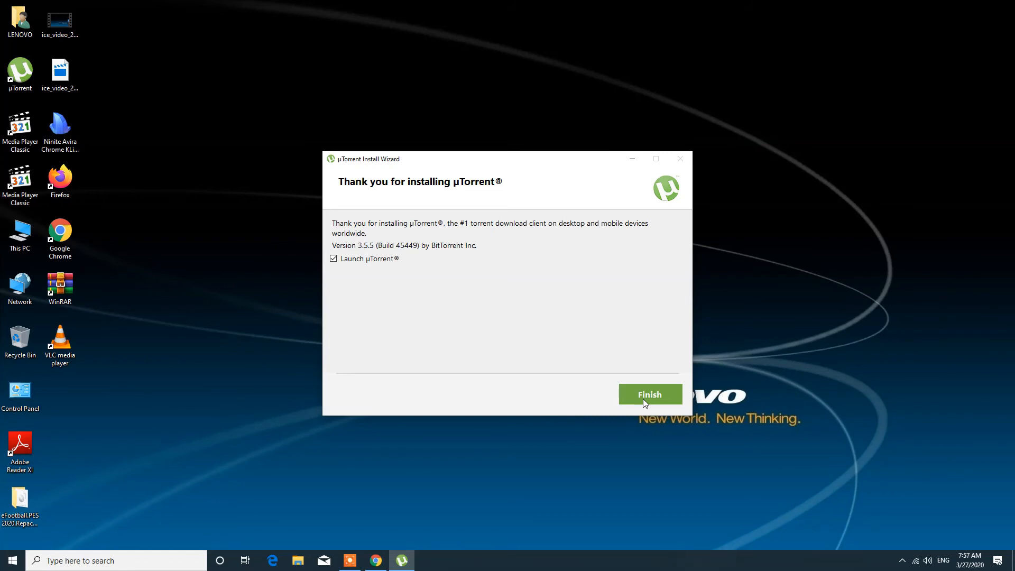
Step: Finish the µTorrent installation with the launch option enabled, refresh the desktop and close the µTorrent window
click(657, 393)
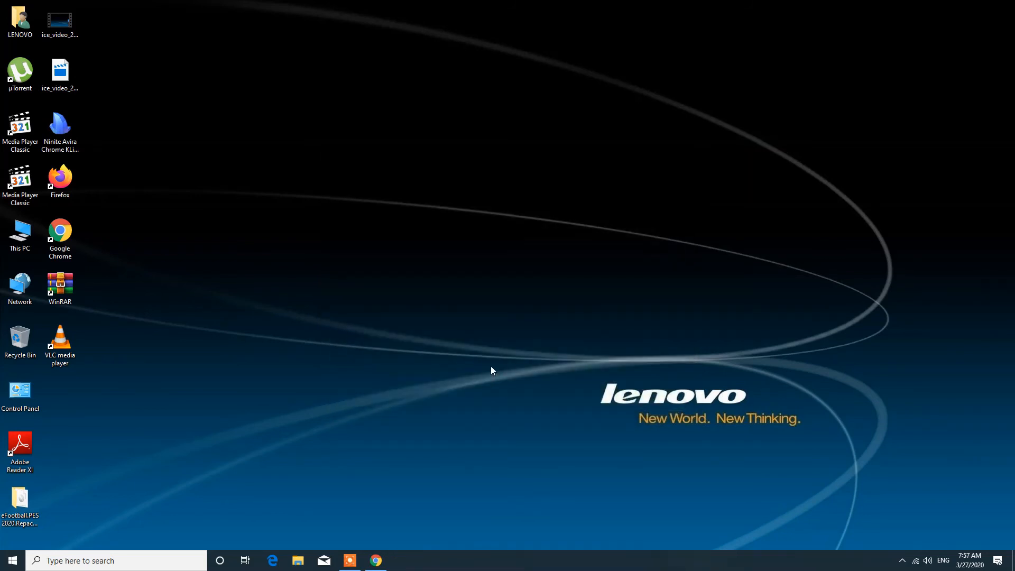
right_click(422, 326)
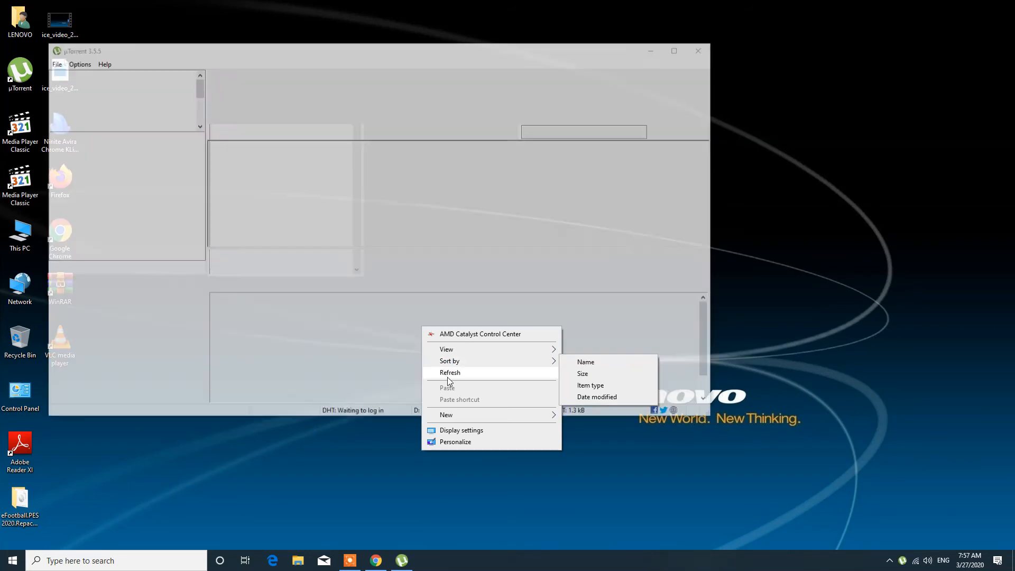
click(445, 377)
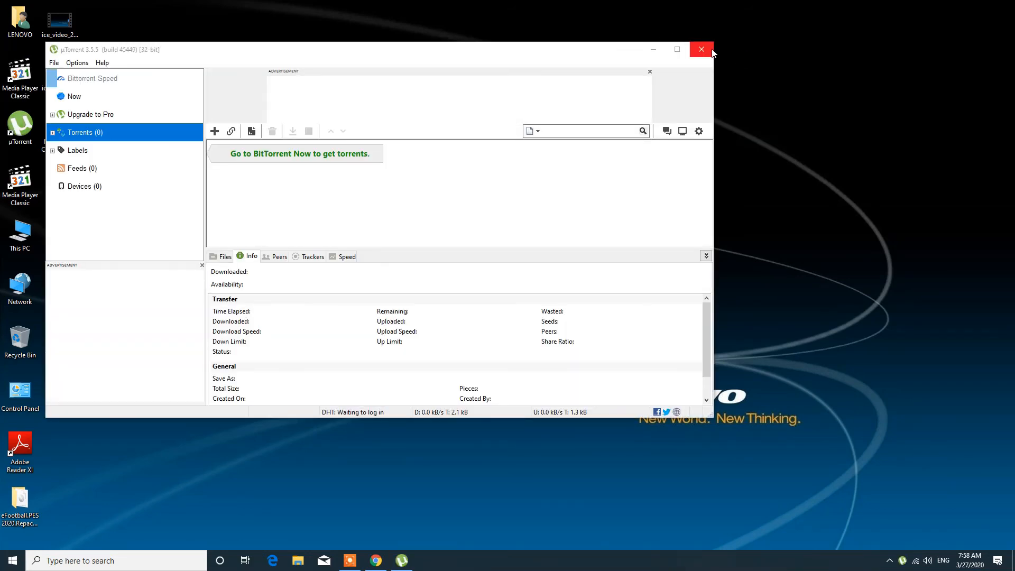
click(711, 49)
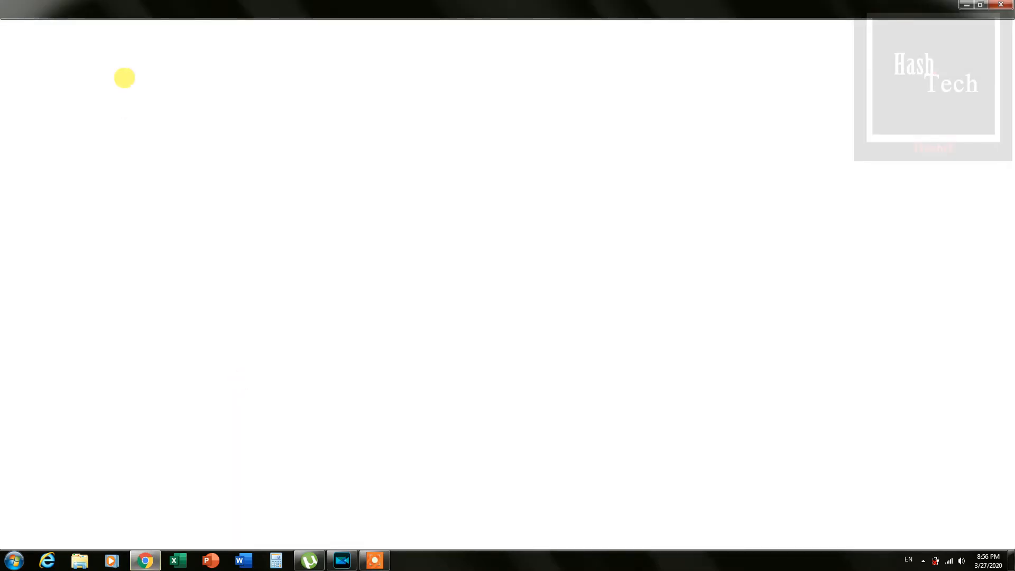
click(189, 26)
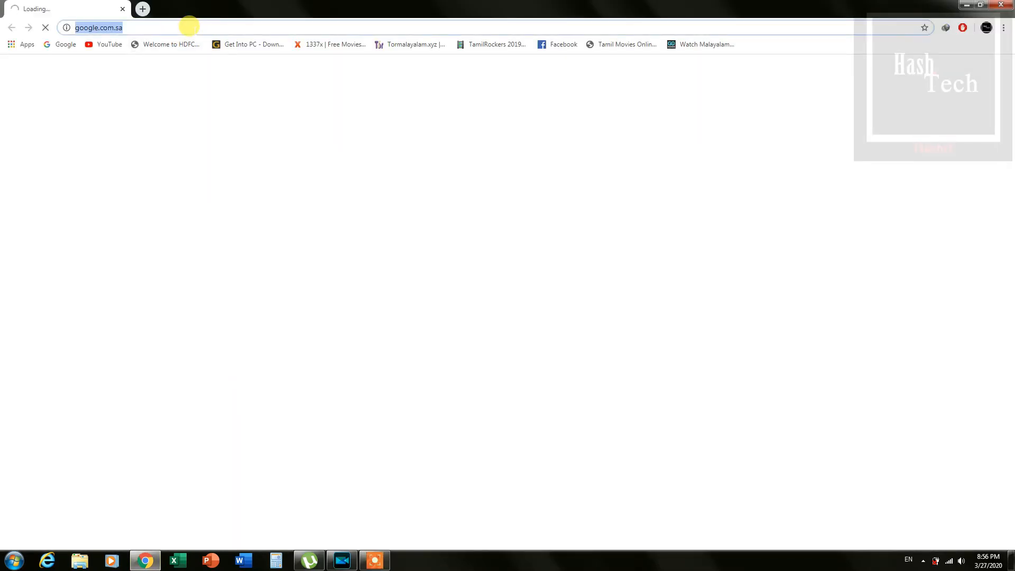
text(https://freeinstadownloader.com/microsoft-office-2019-free-download-and-install/)
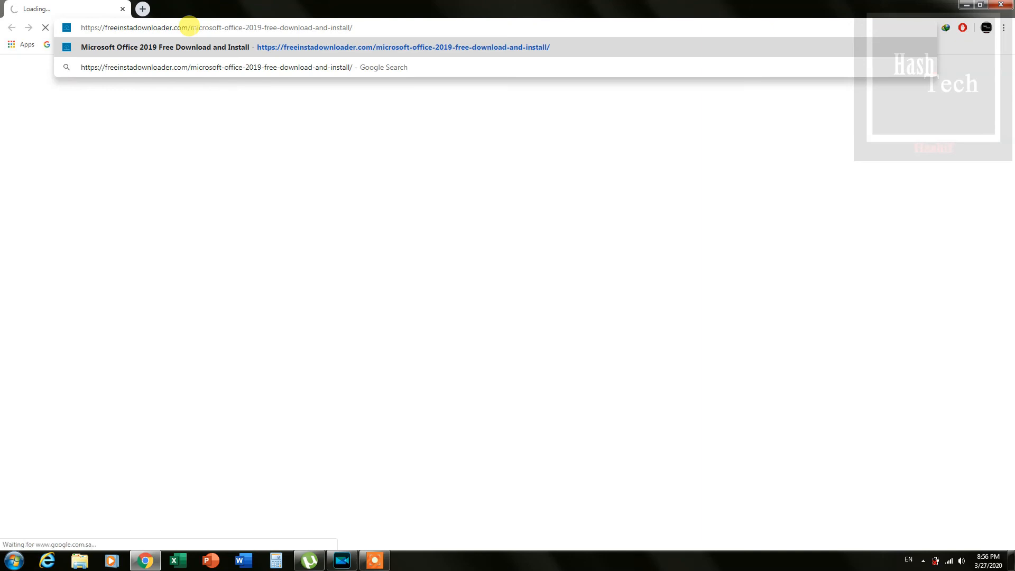
key(Return)
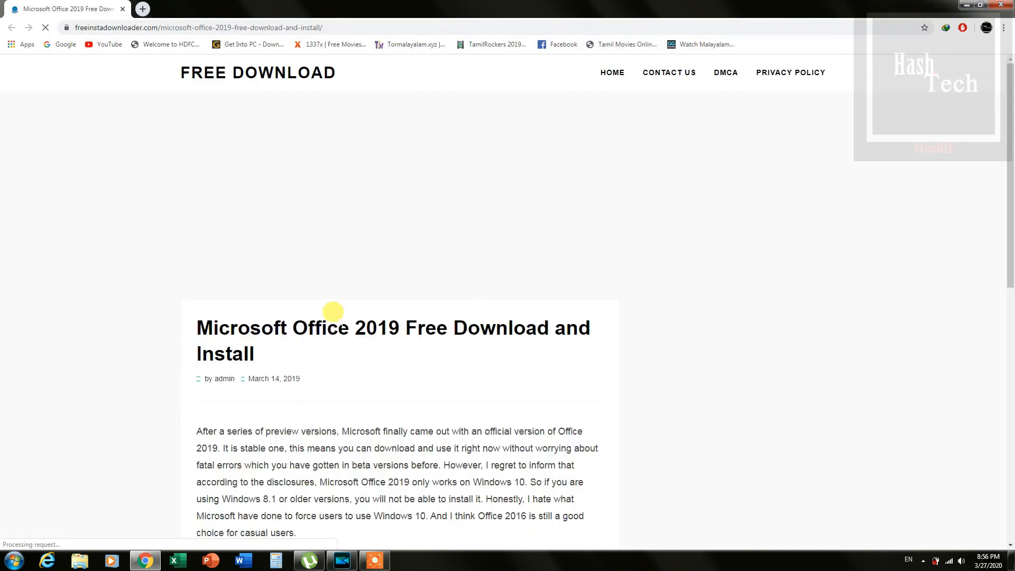
Step: Download Microsoft Office 2019 Professional Plus from the Method 1 links, saving ProPlus2019Retail.img to the Desktop
scroll(345, 300, down, 3)
scroll(346, 300, down, 8)
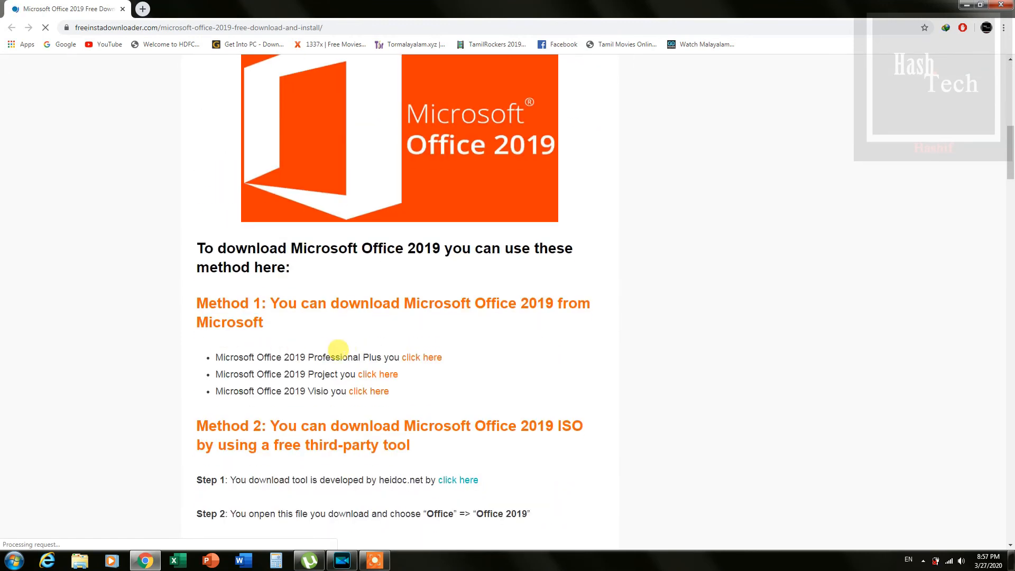
click(424, 361)
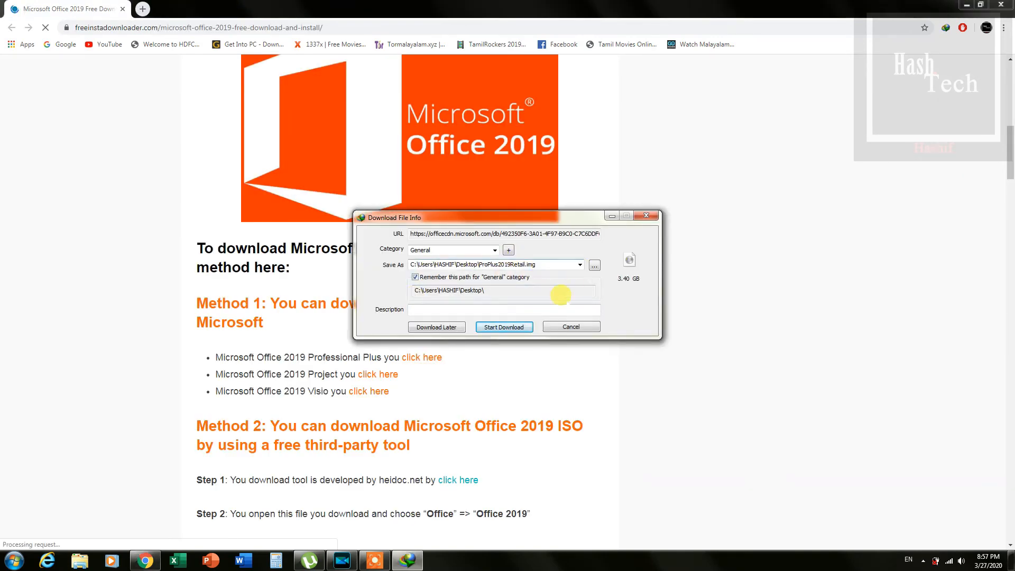
click(505, 326)
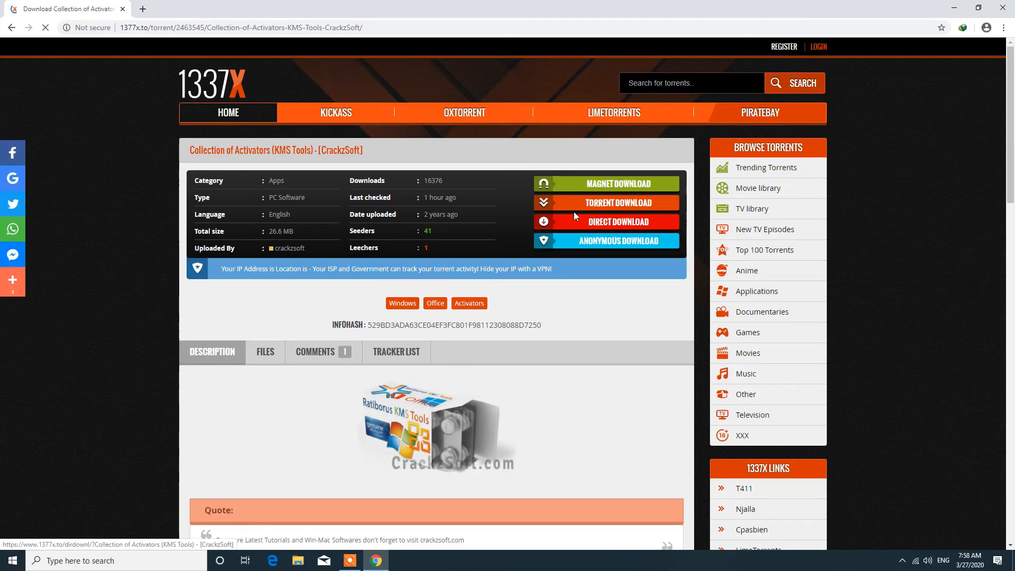
Step: Start the magnet download of Collection of Activators (KMS Tools) on the 1337x page and allow it to open in µTorrent
click(609, 185)
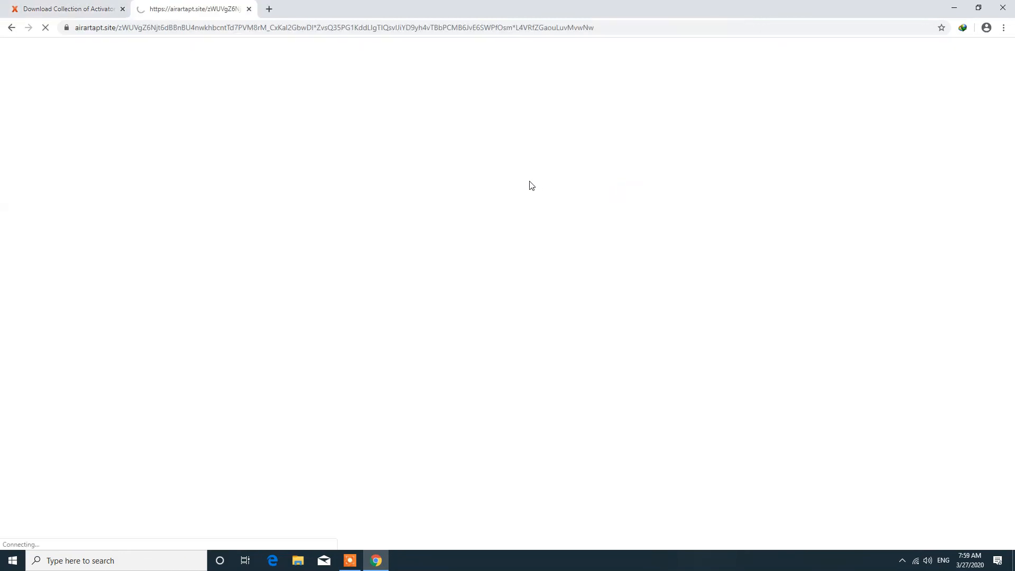
click(76, 15)
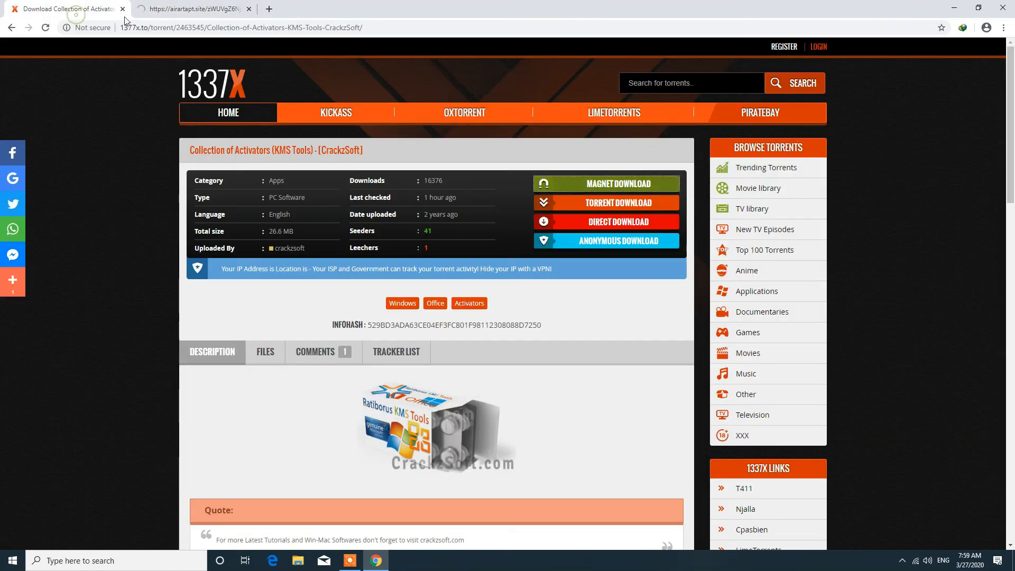
click(564, 190)
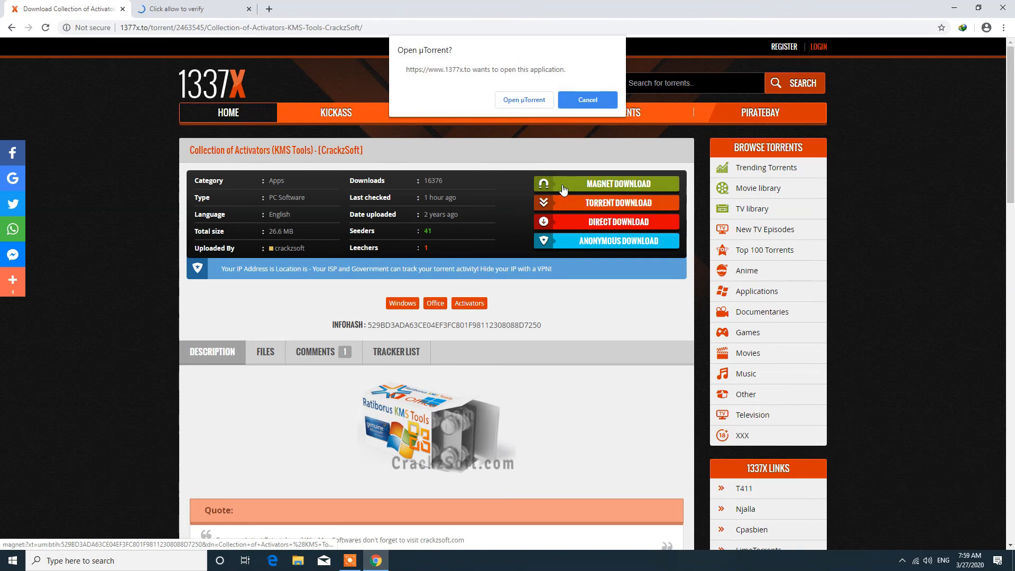
click(517, 100)
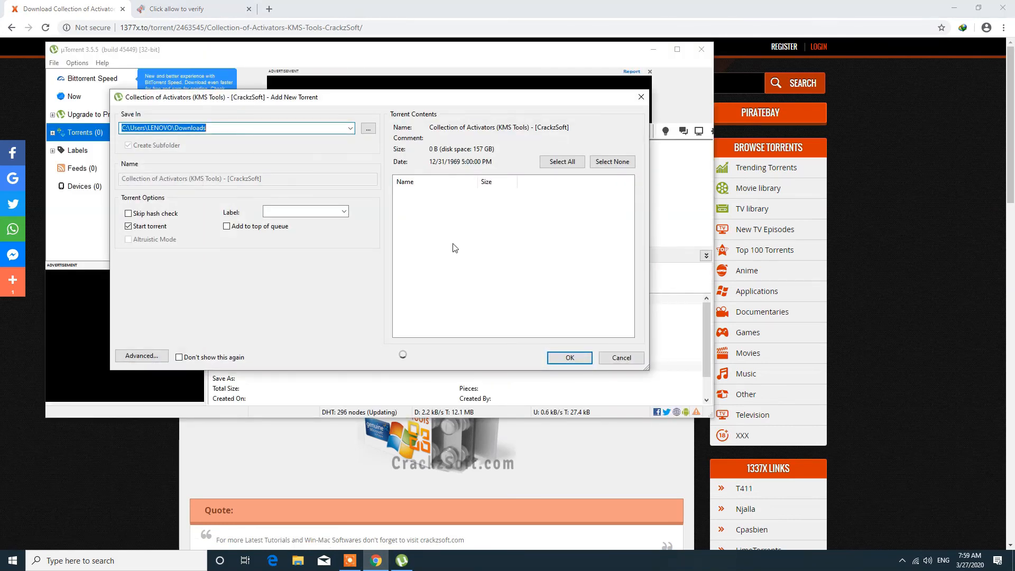
Step: Set the torrent's save location to the Desktop folder and start the download
click(368, 128)
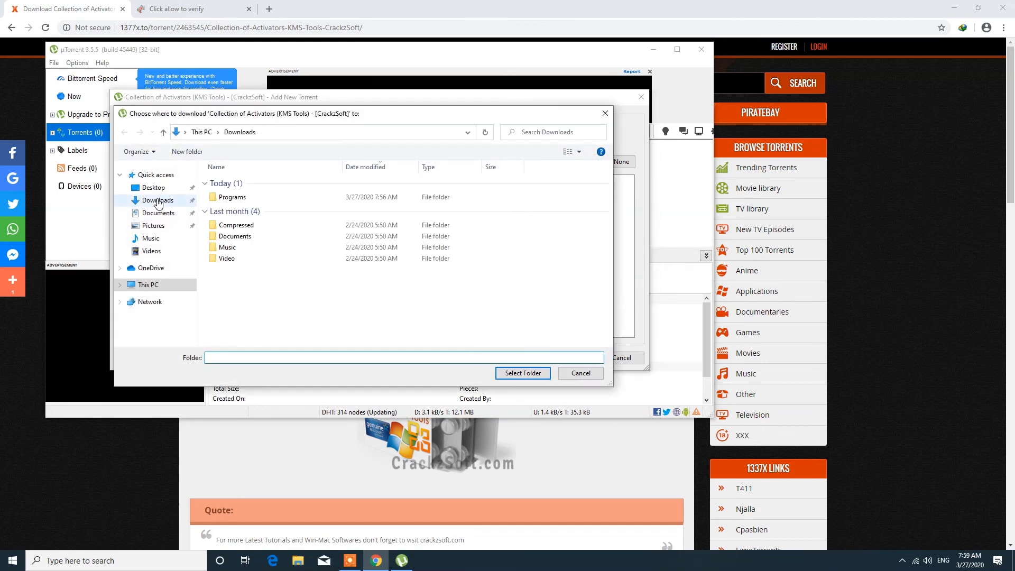
click(153, 187)
click(518, 376)
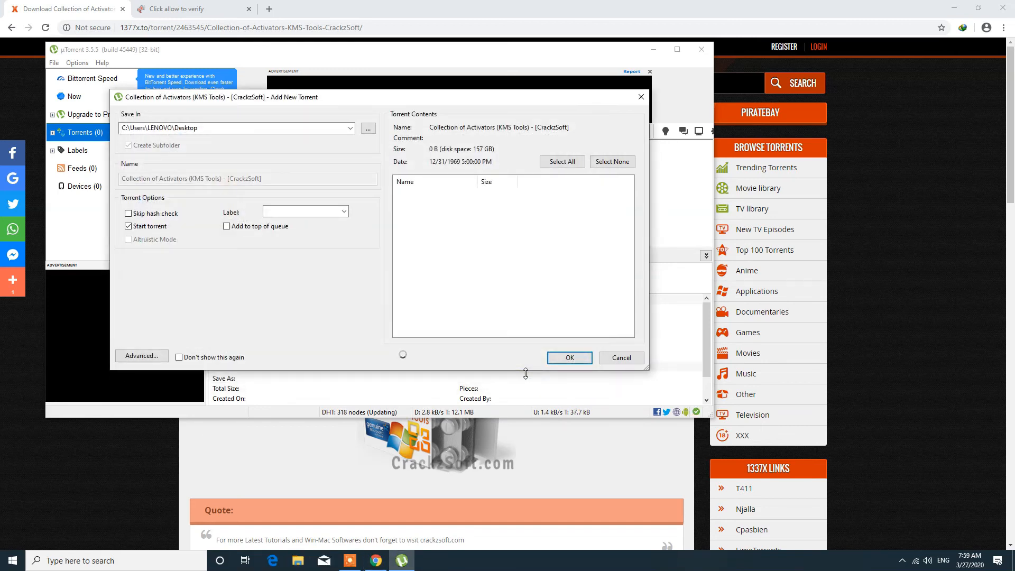
click(569, 358)
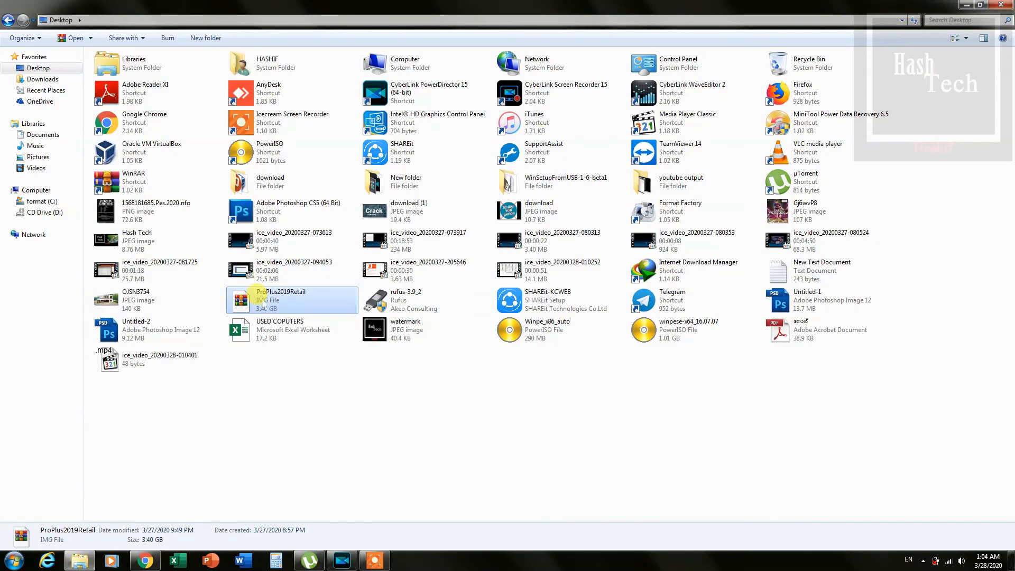
Step: Open ProPlus2019Retail.img from the Desktop folder as an archive and run Setup.exe inside it
double_click(235, 299)
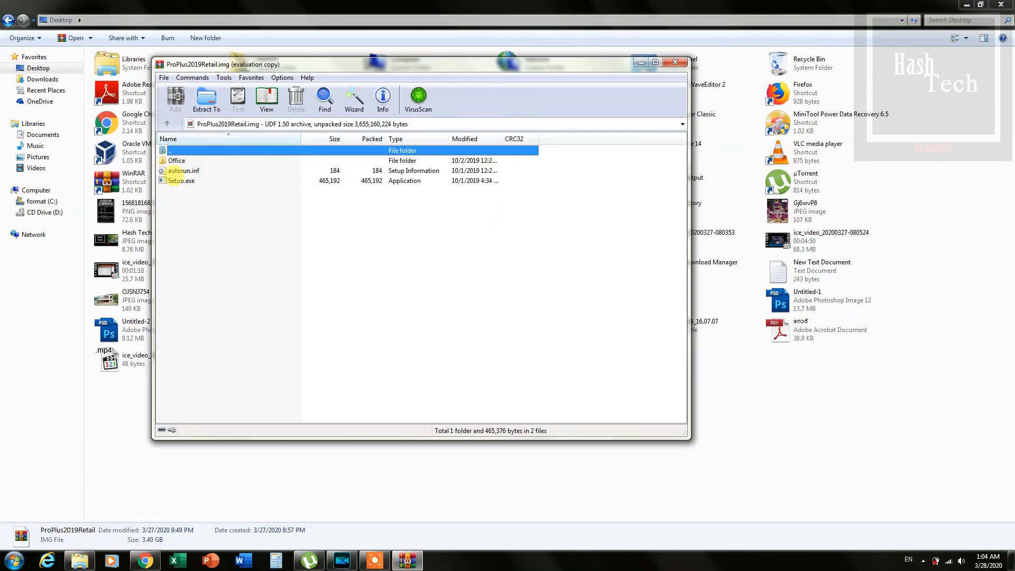
click(499, 207)
double_click(179, 181)
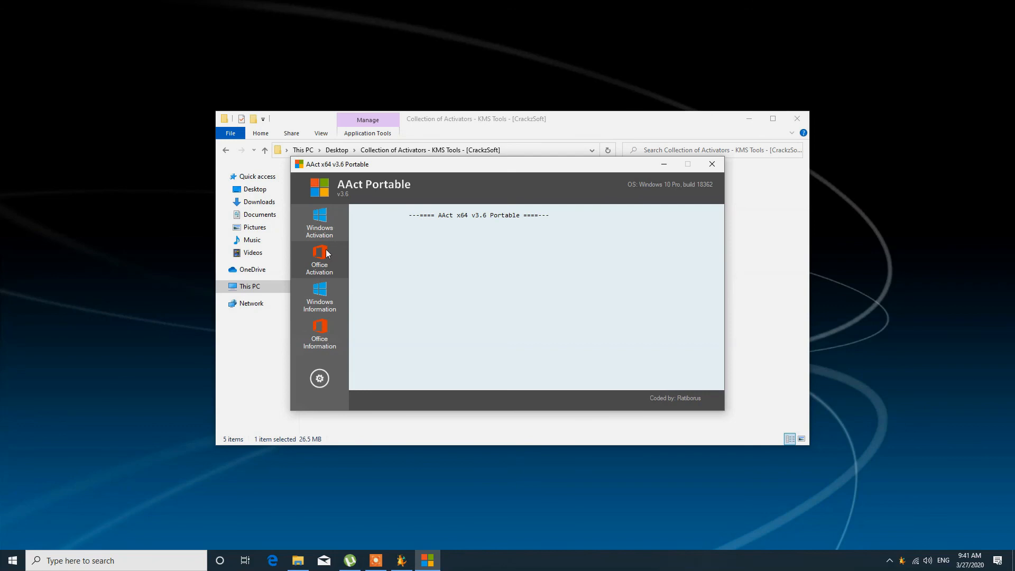
Step: Run Office Activation in AAct Portable, and run Windows Activation after launching AAct Portable from KMS Tools
click(320, 264)
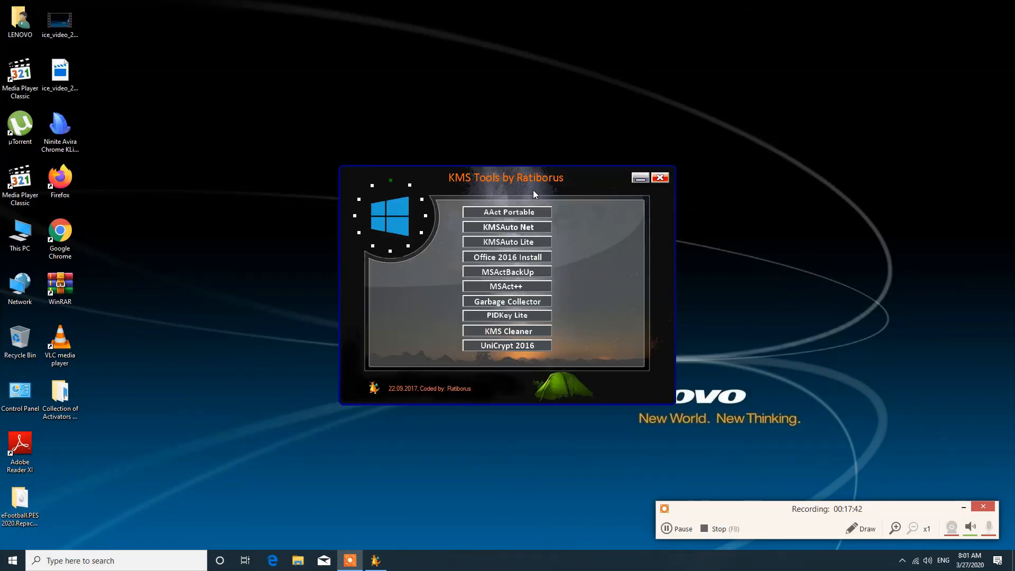
click(500, 213)
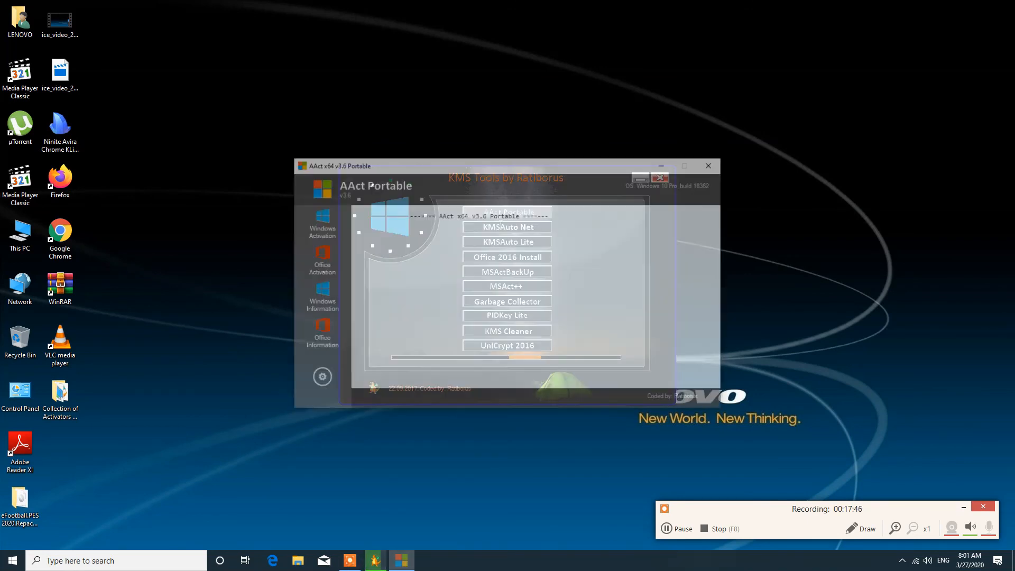
click(320, 229)
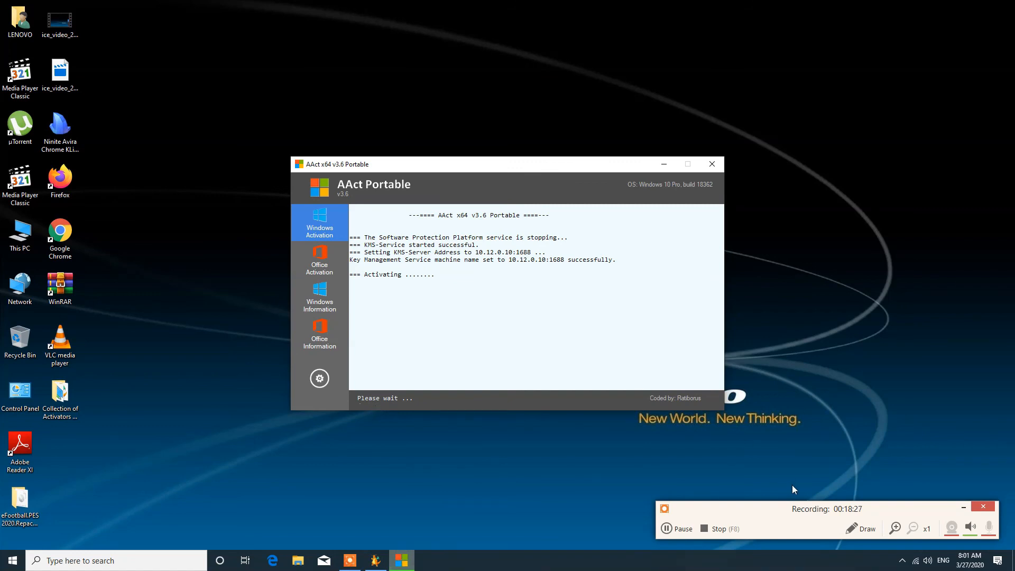
click(963, 507)
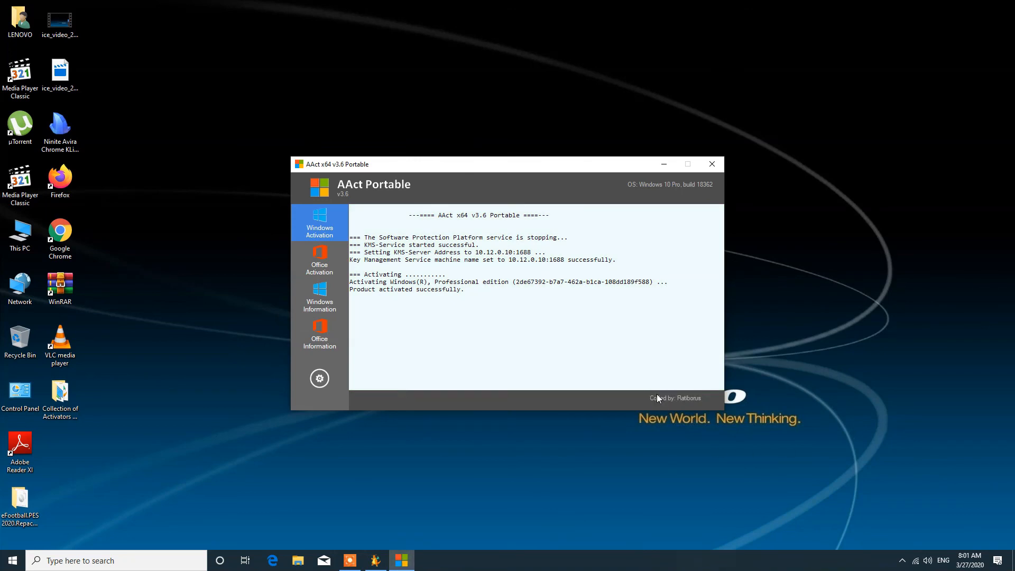
Step: Open This PC's system properties, check the Windows activation status and close the window
right_click(24, 242)
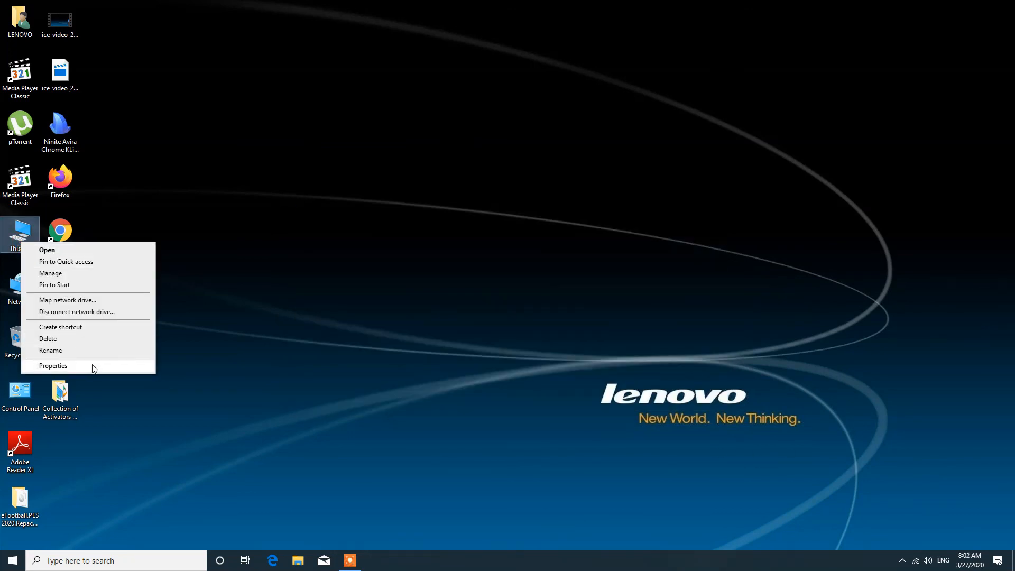
click(94, 366)
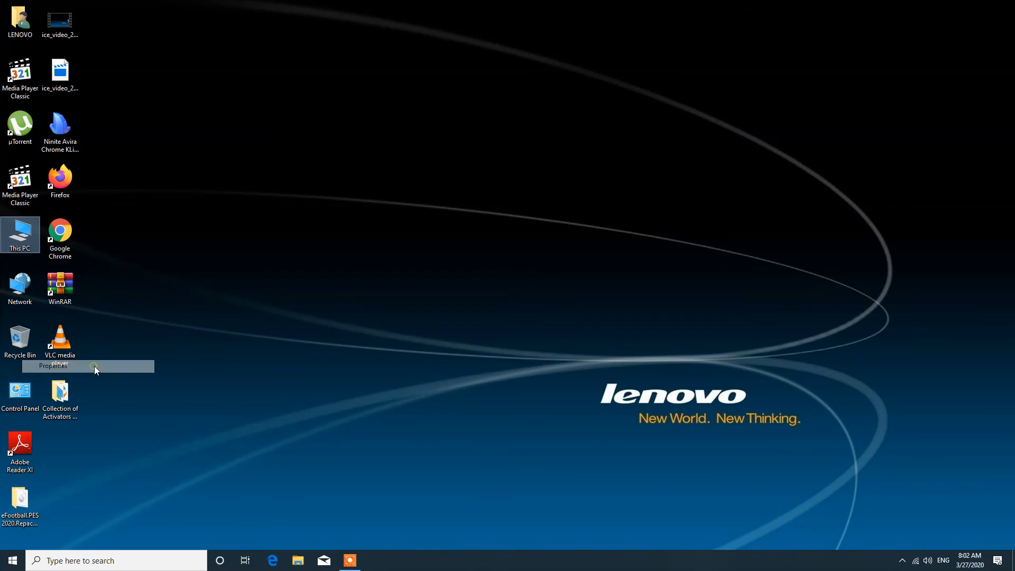
scroll(407, 405, down, 1)
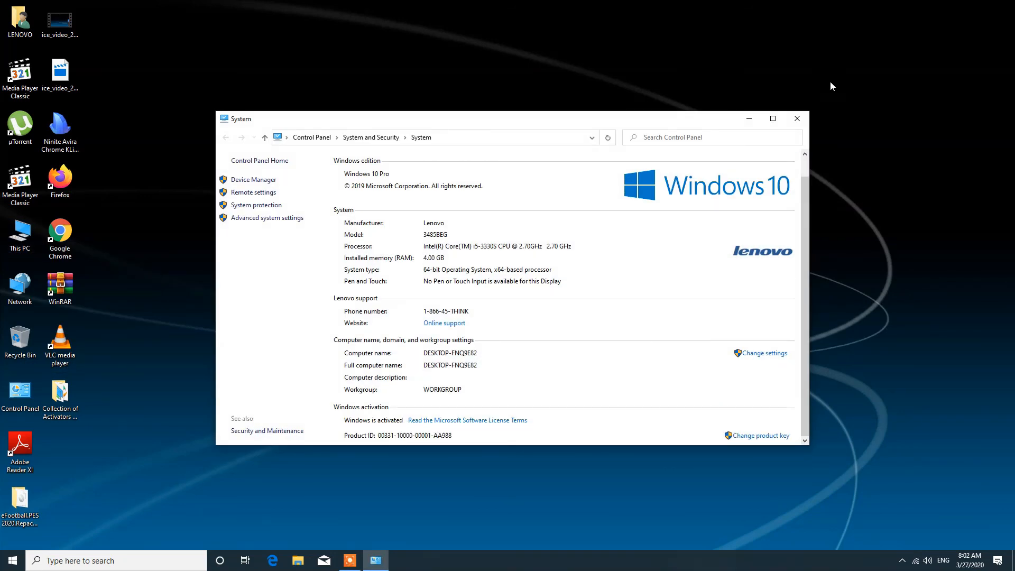
click(805, 118)
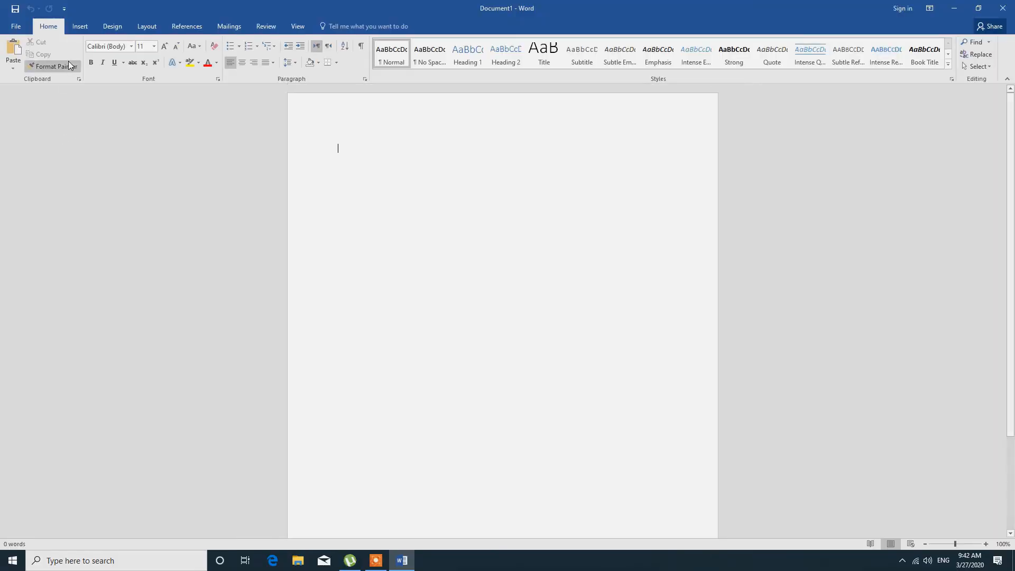
Step: Switch to the blank Word document and open its backstage view
click(26, 24)
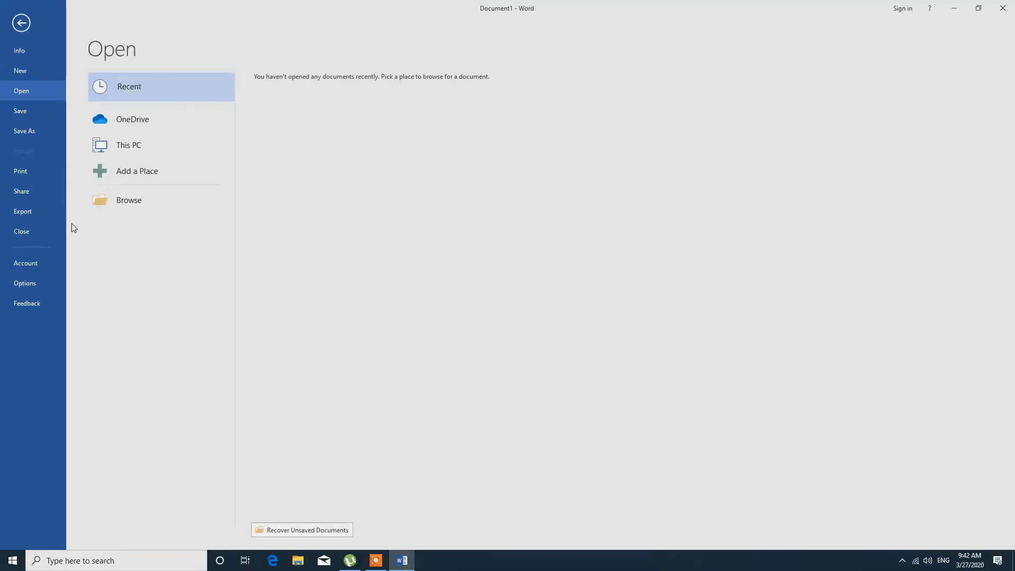